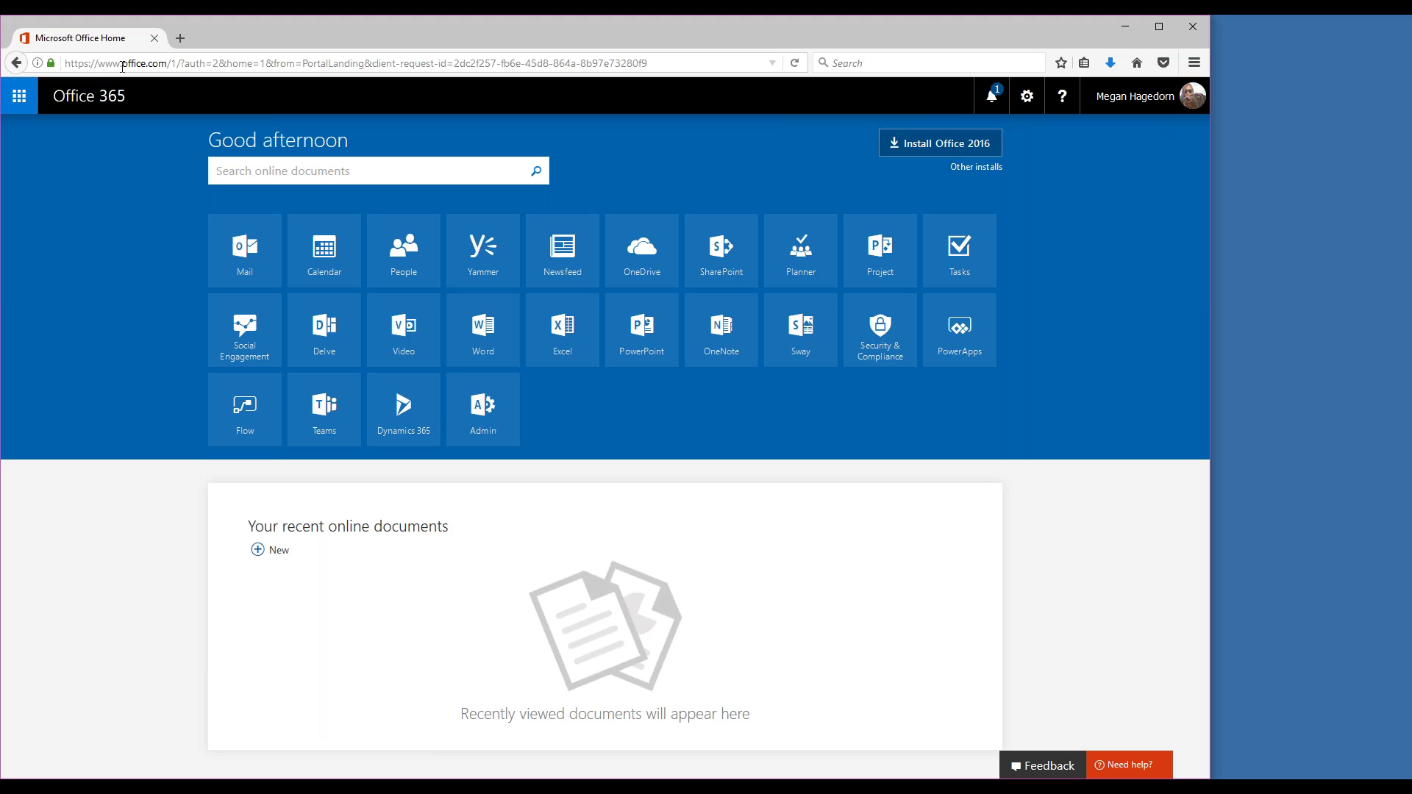
Step: Go to portal.office.com/ and open the Office 365 Admin center
left_click(121, 64)
type("portal.office.com/")
key("Return")
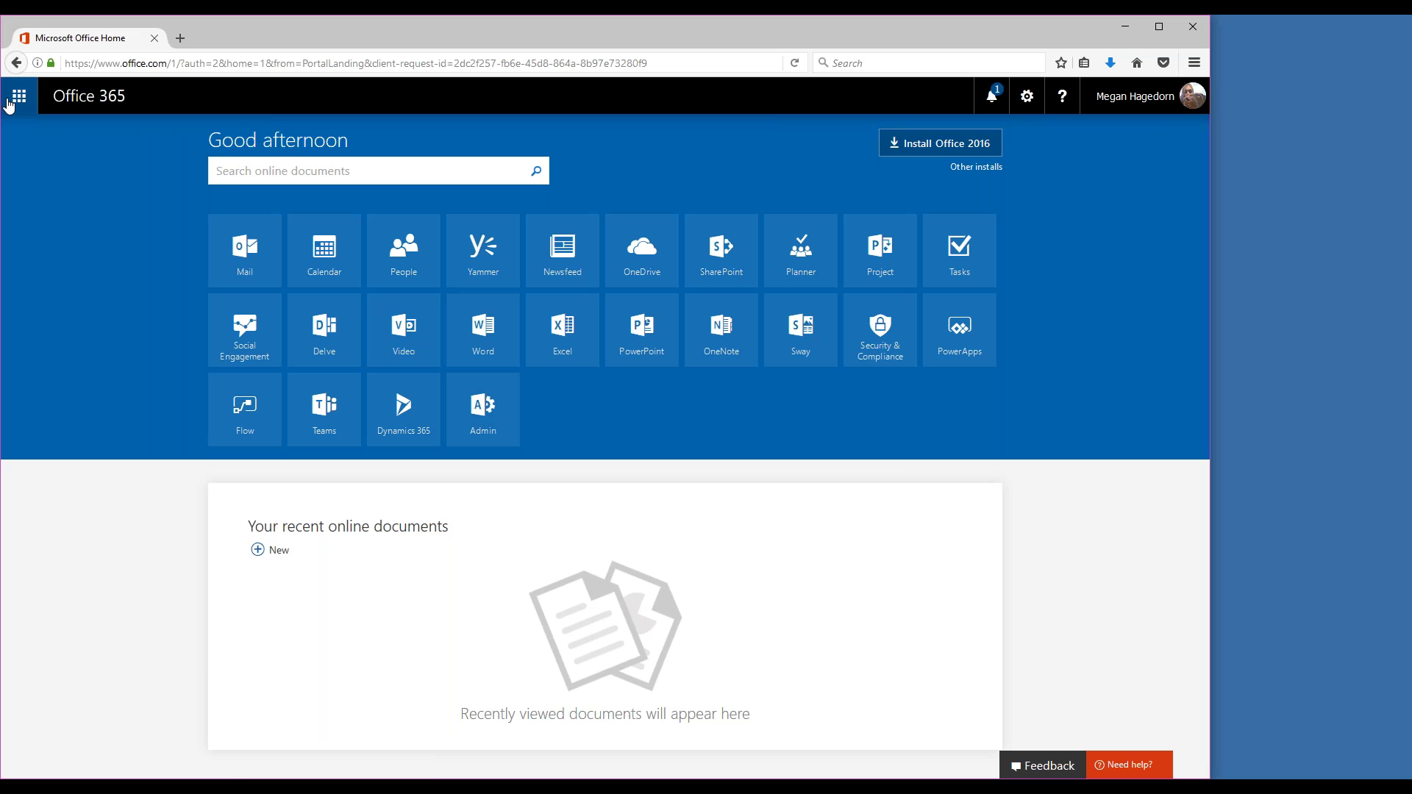
left_click(9, 105)
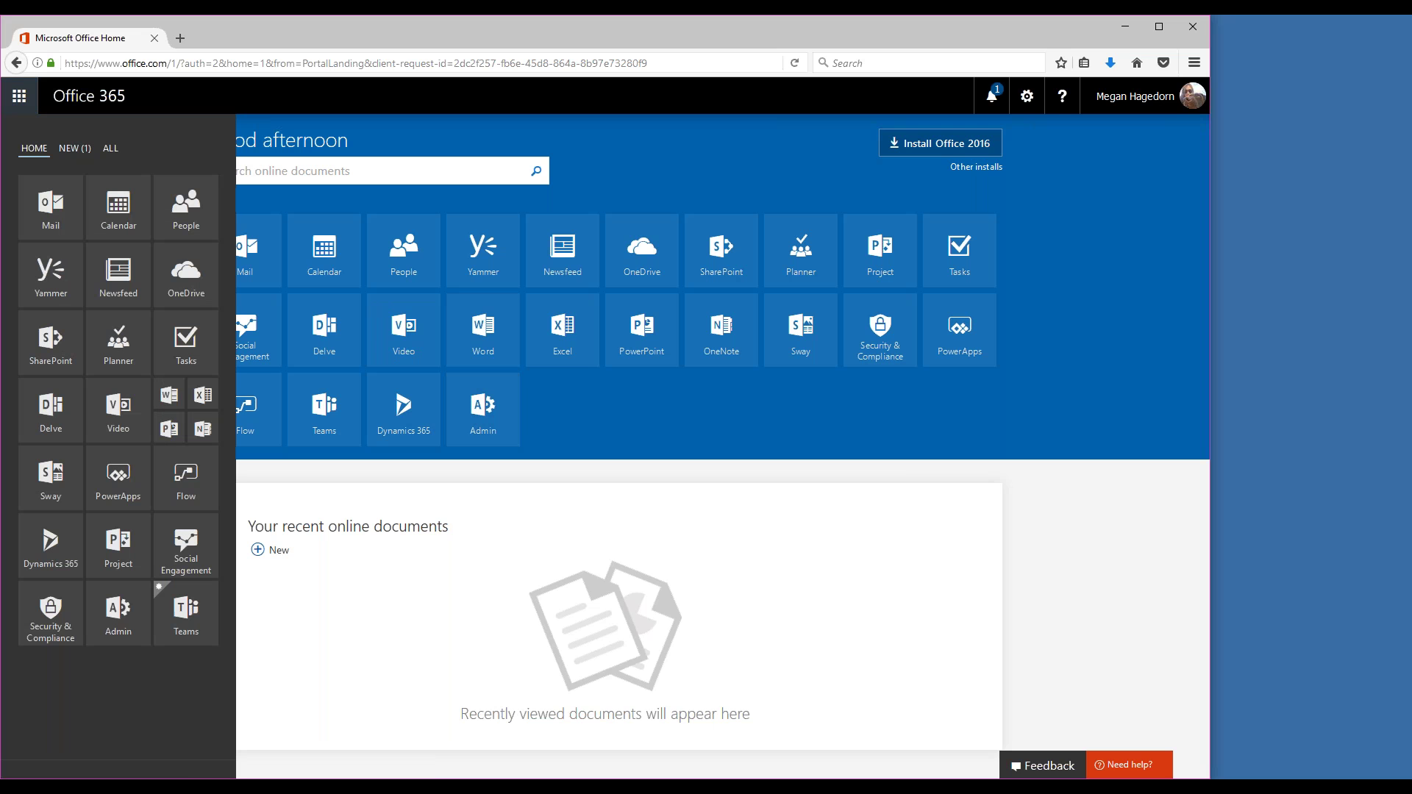
left_click(118, 610)
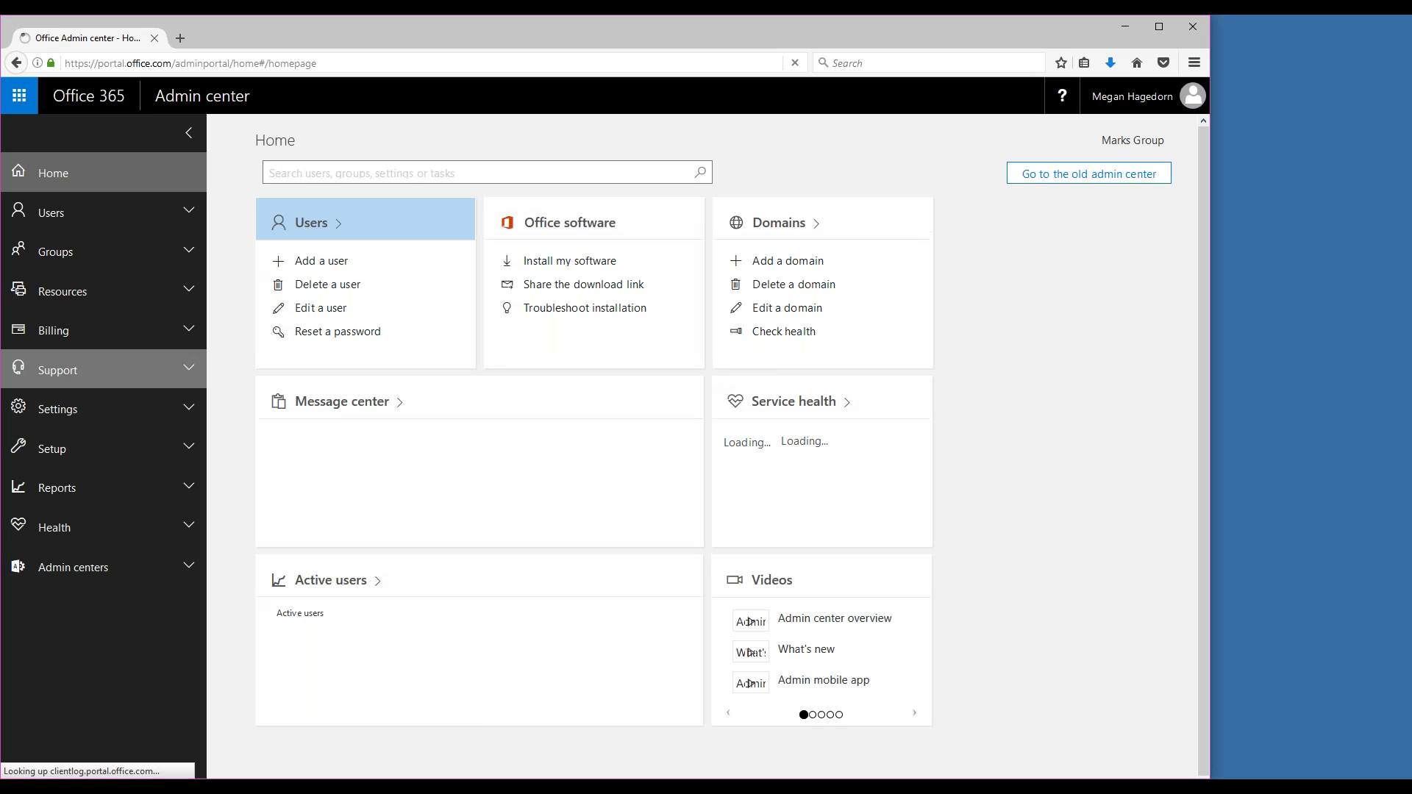
Step: Search the Services & add-ins settings for "teams" and open the Microsoft Teams settings
left_click(92, 425)
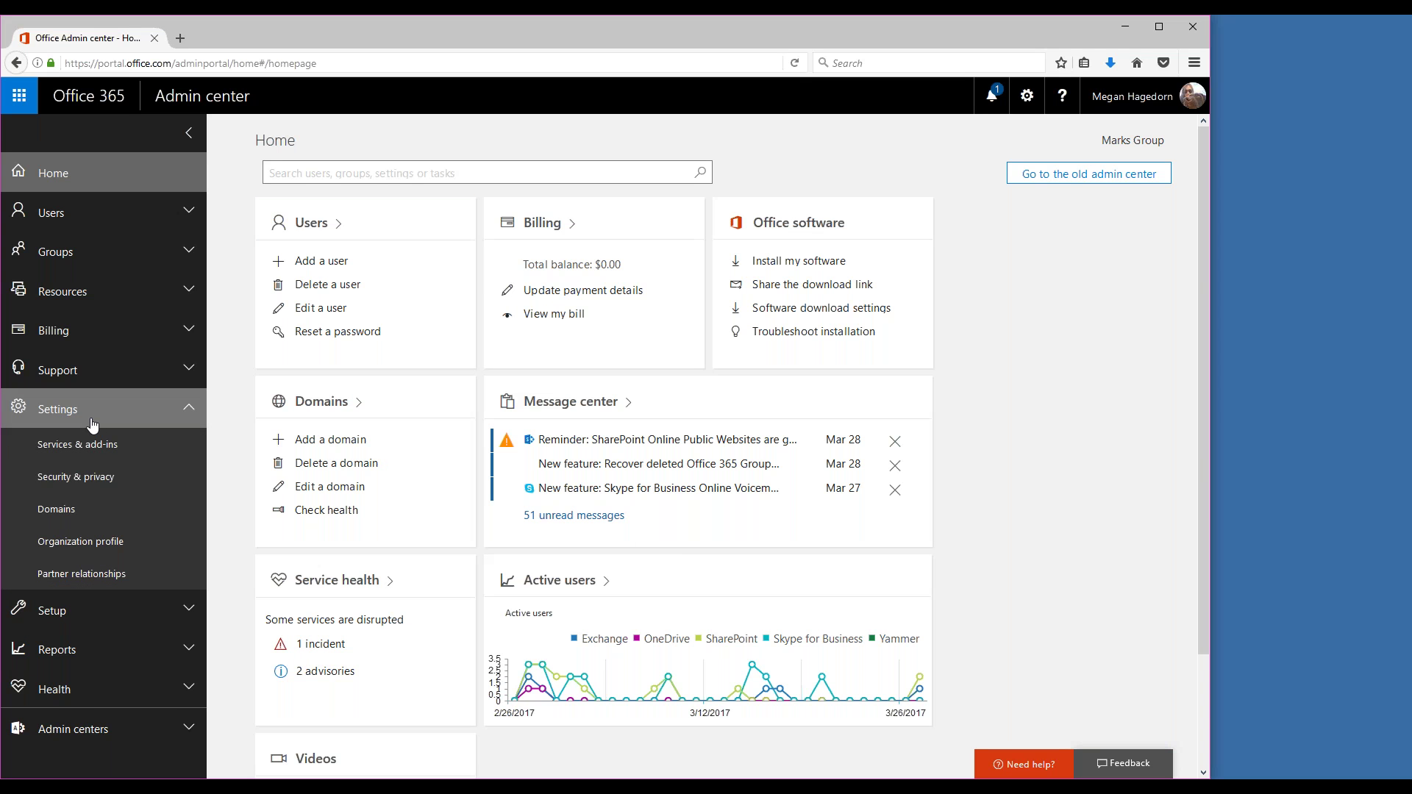
left_click(92, 444)
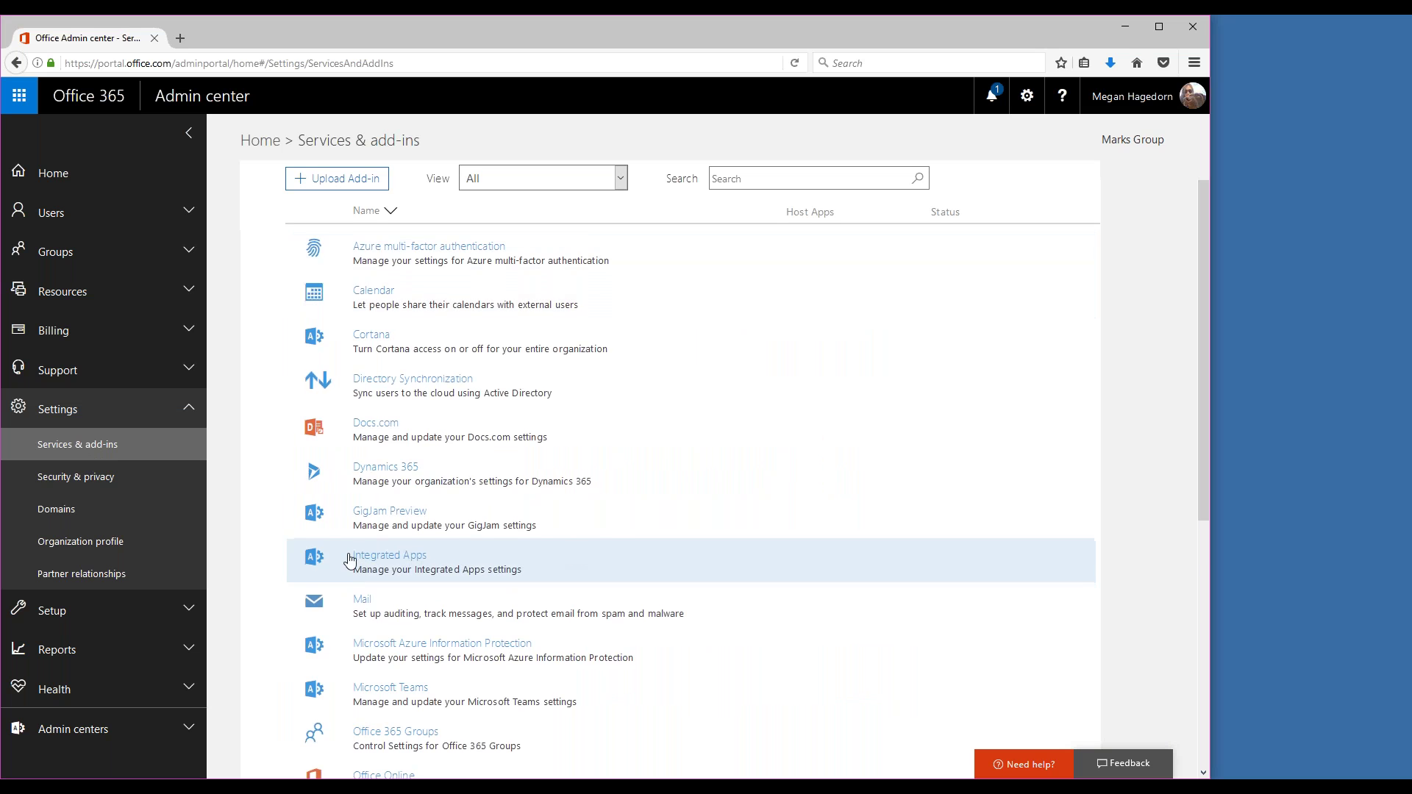
scroll(577, 559, "down", 3)
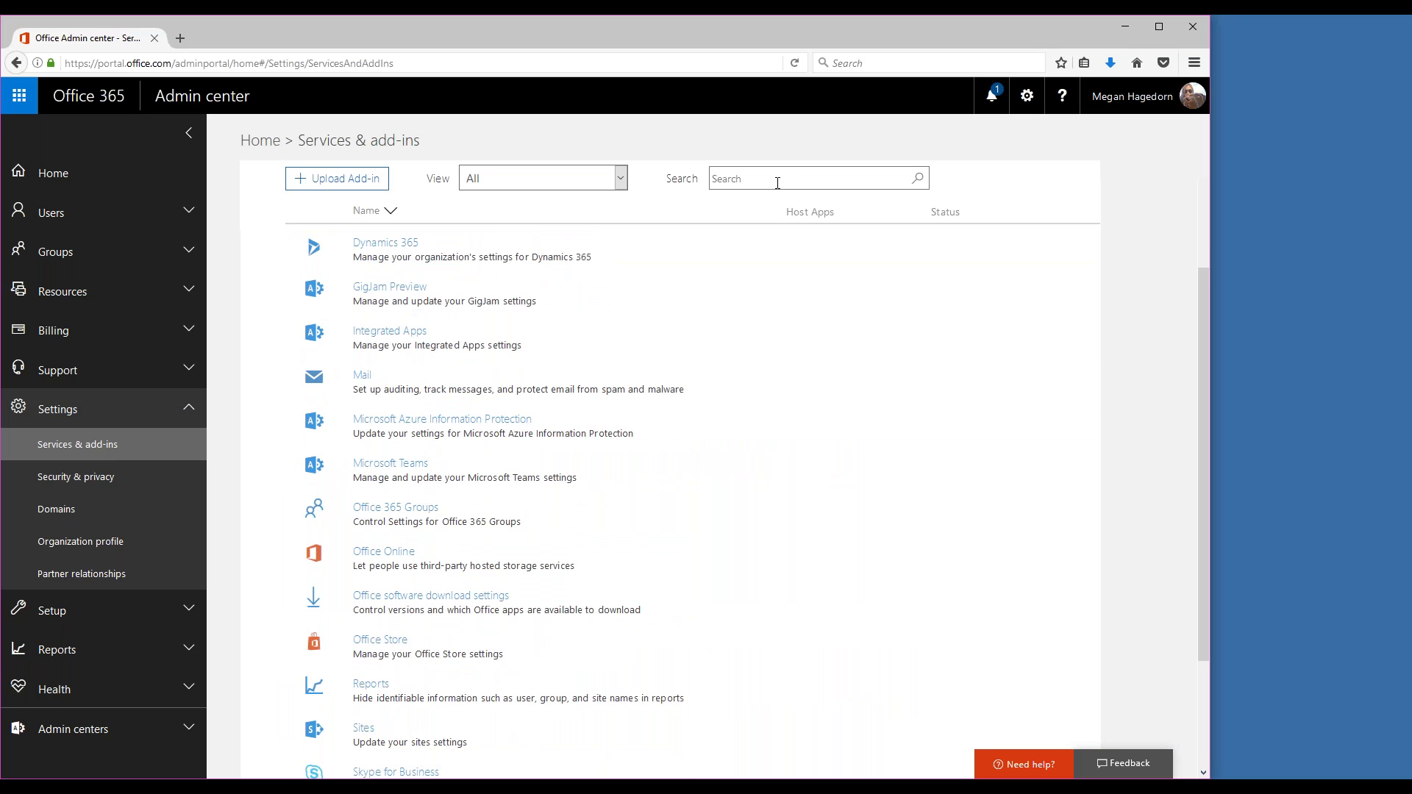
type("t")
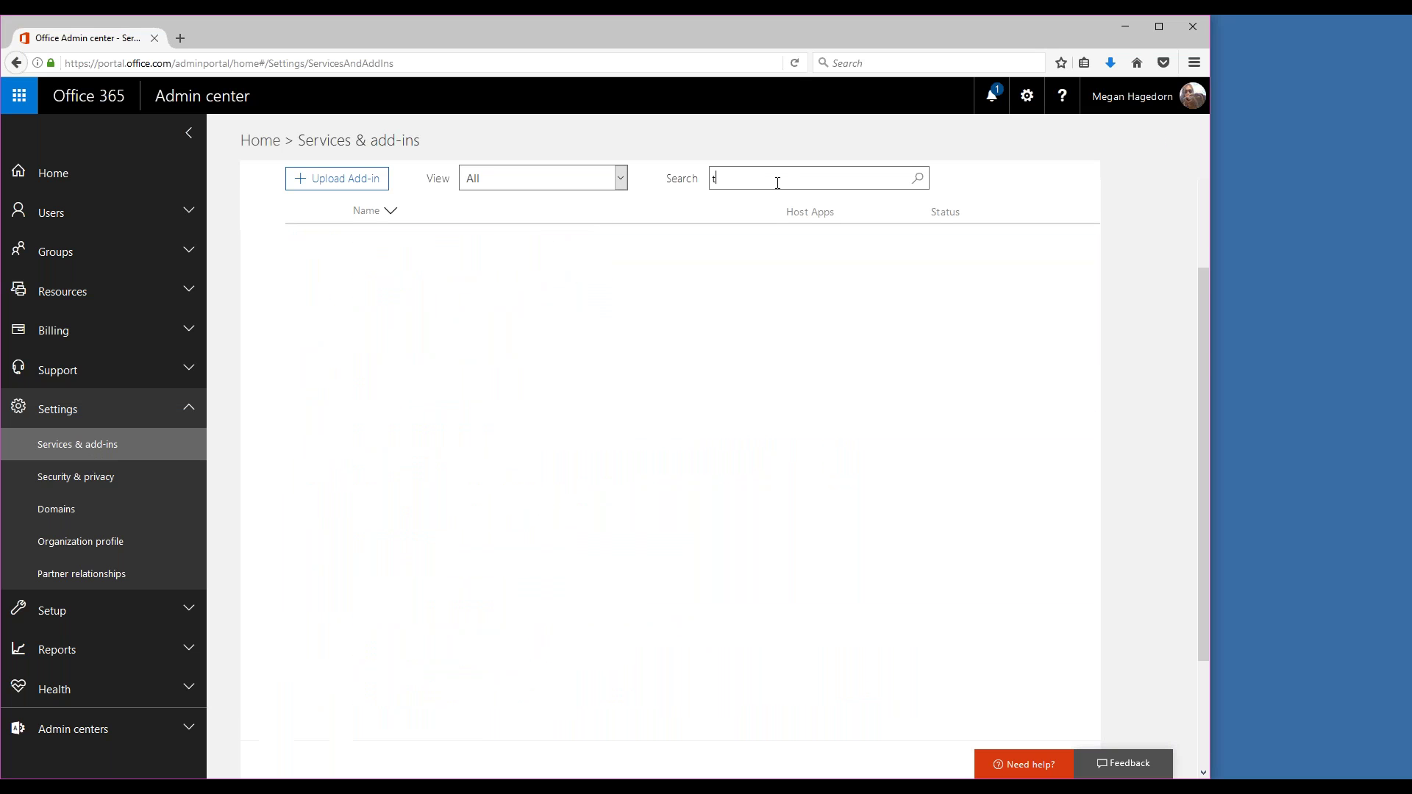
type("eams")
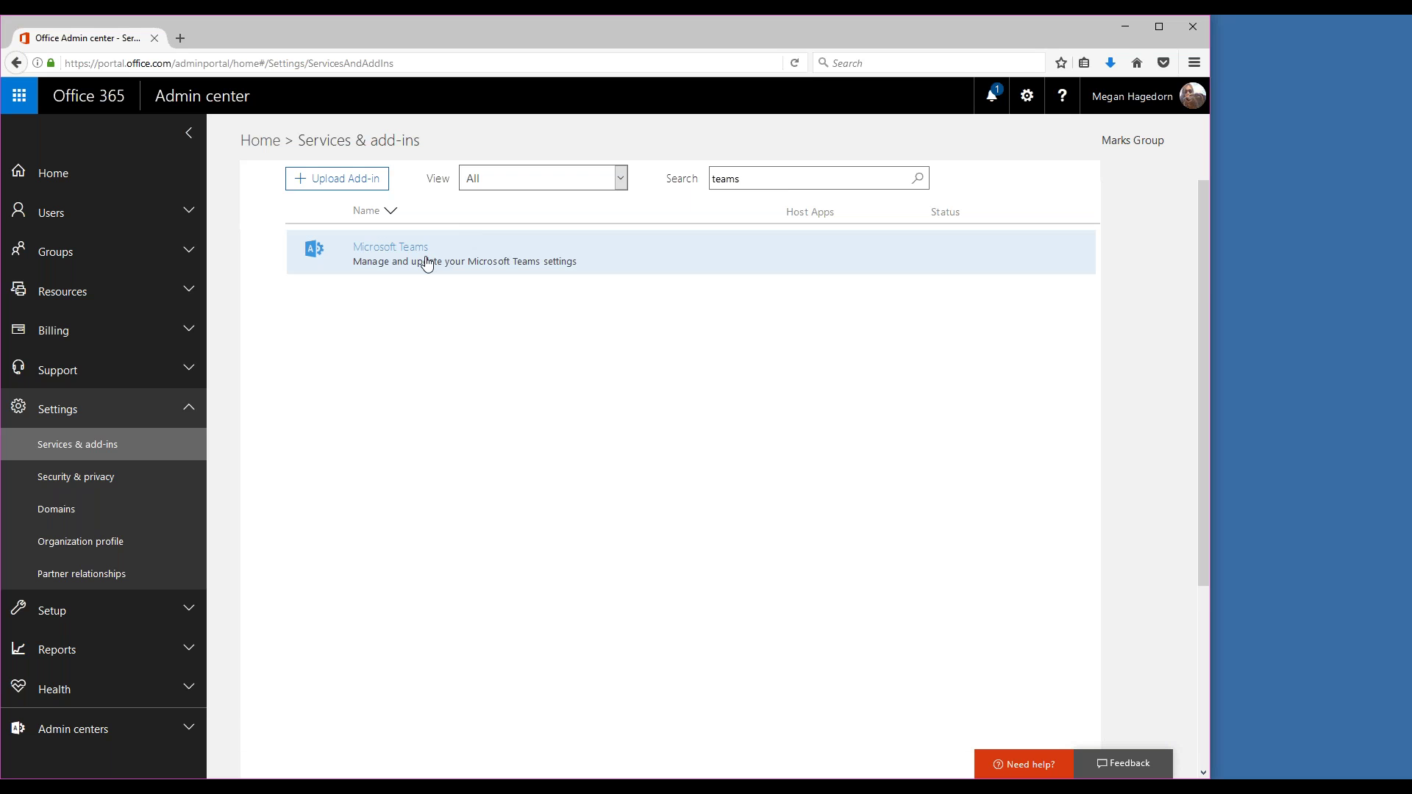
left_click(427, 265)
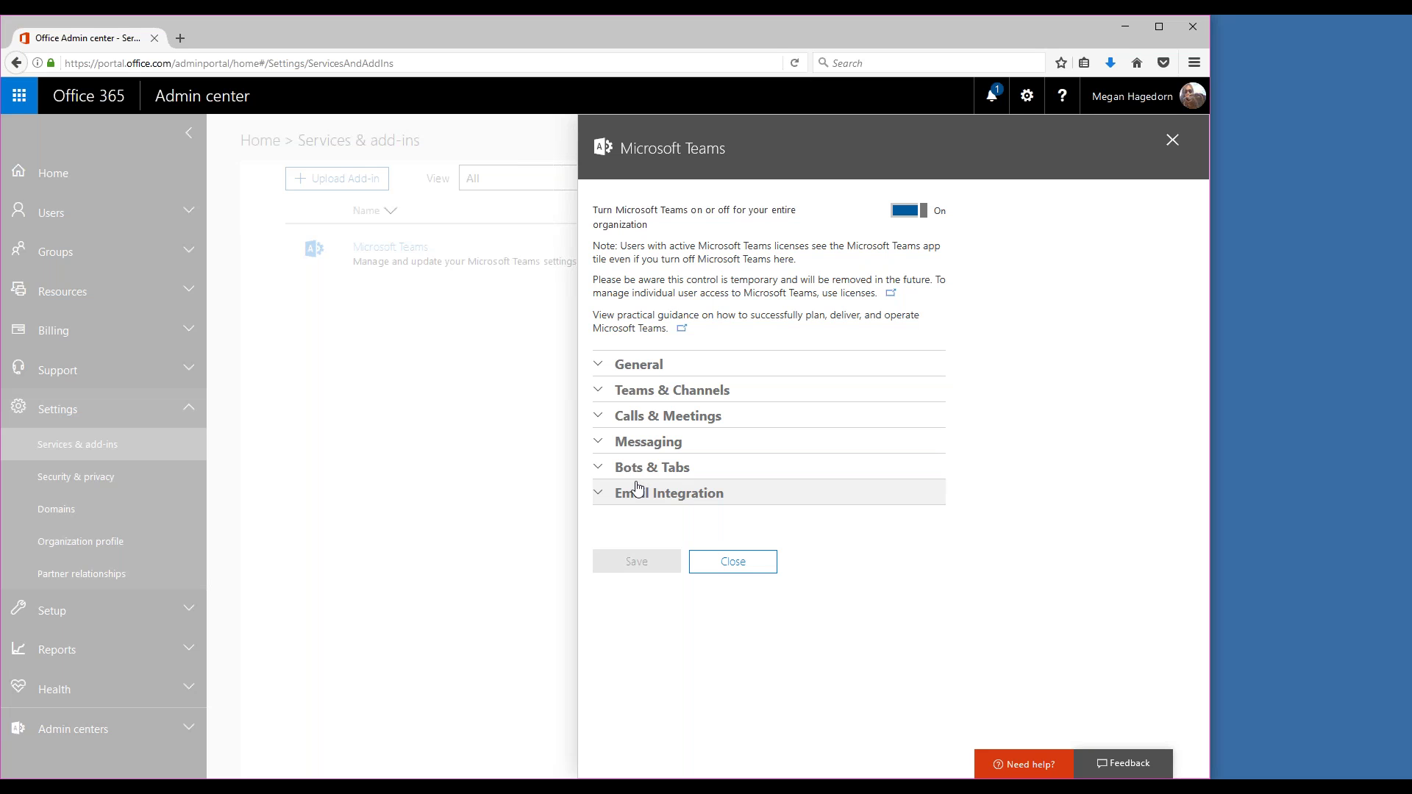
Step: Review the Calls & Meetings and Messaging settings for Microsoft Teams, including the Content Rating options, and collapse both sections
left_click(596, 419)
left_click(605, 564)
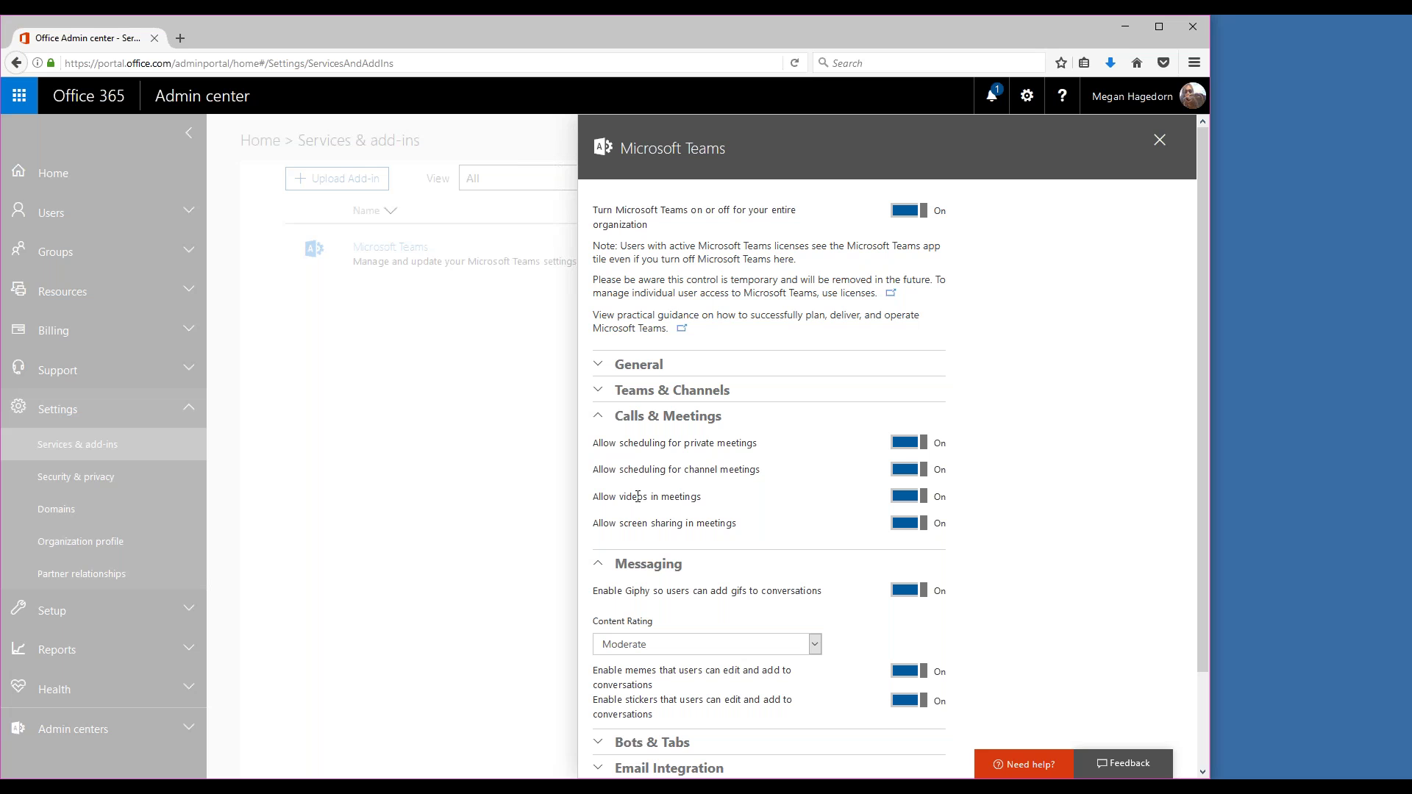
left_click_drag(622, 523, 697, 524)
left_click(689, 528)
scroll(709, 581, "down", 3)
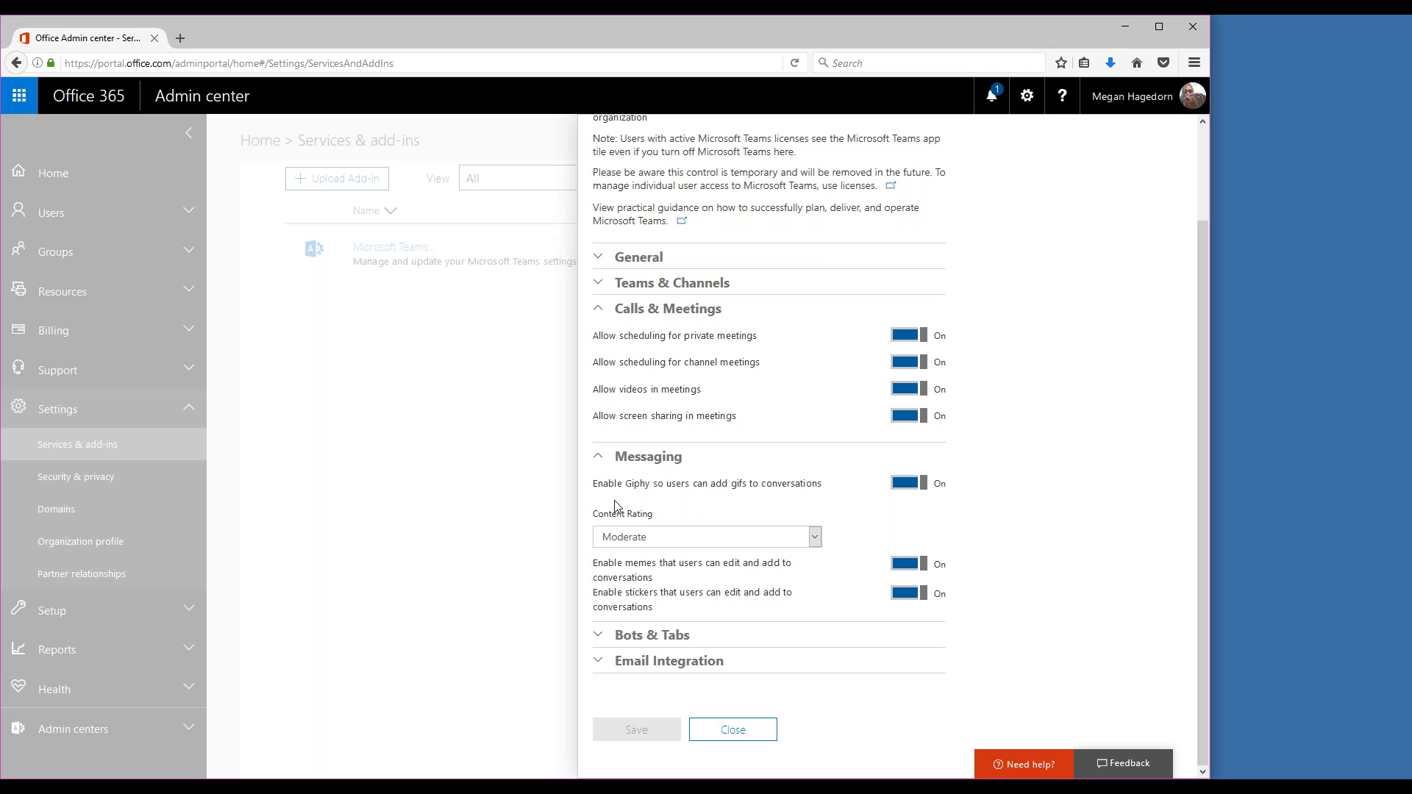
left_click(809, 536)
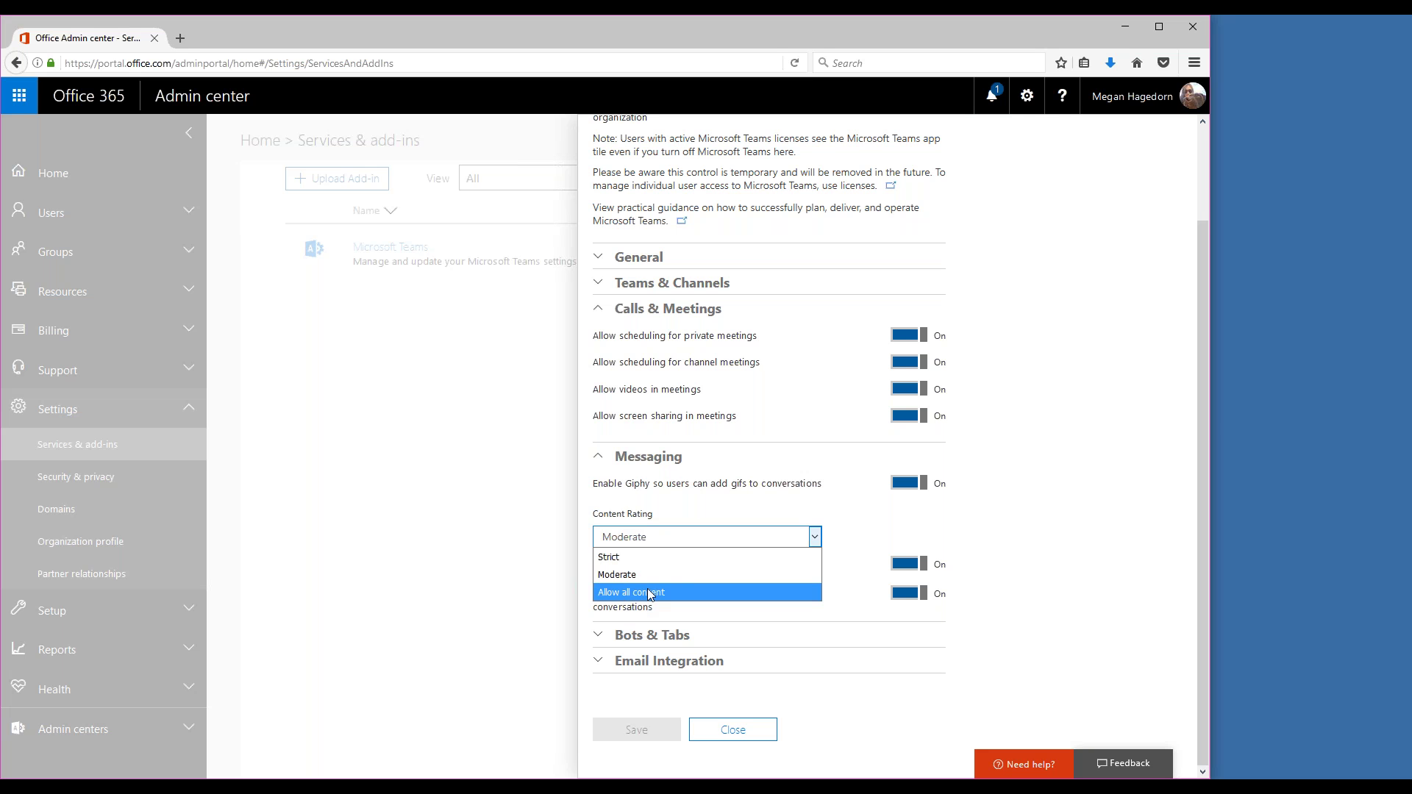
left_click(837, 520)
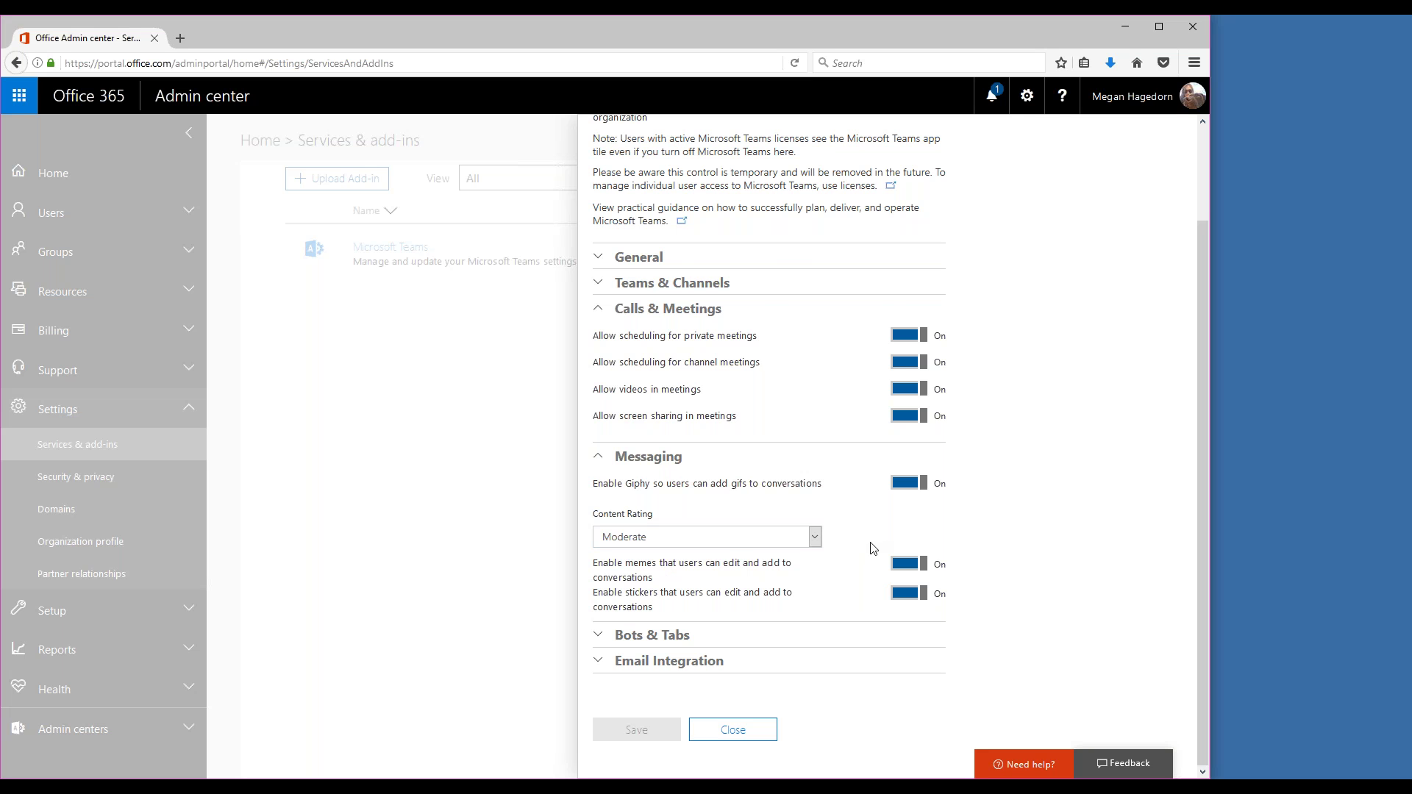
left_click(599, 456)
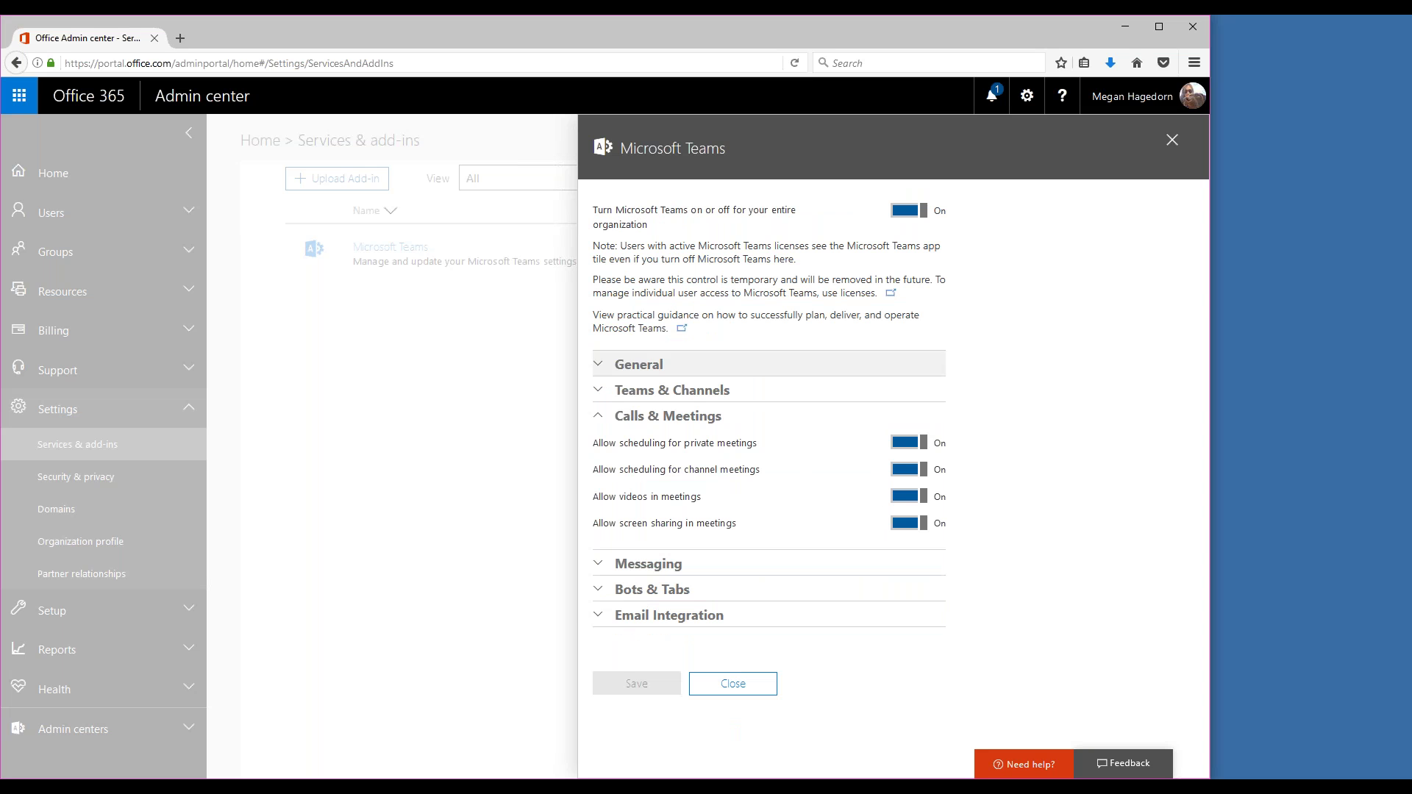
left_click(595, 417)
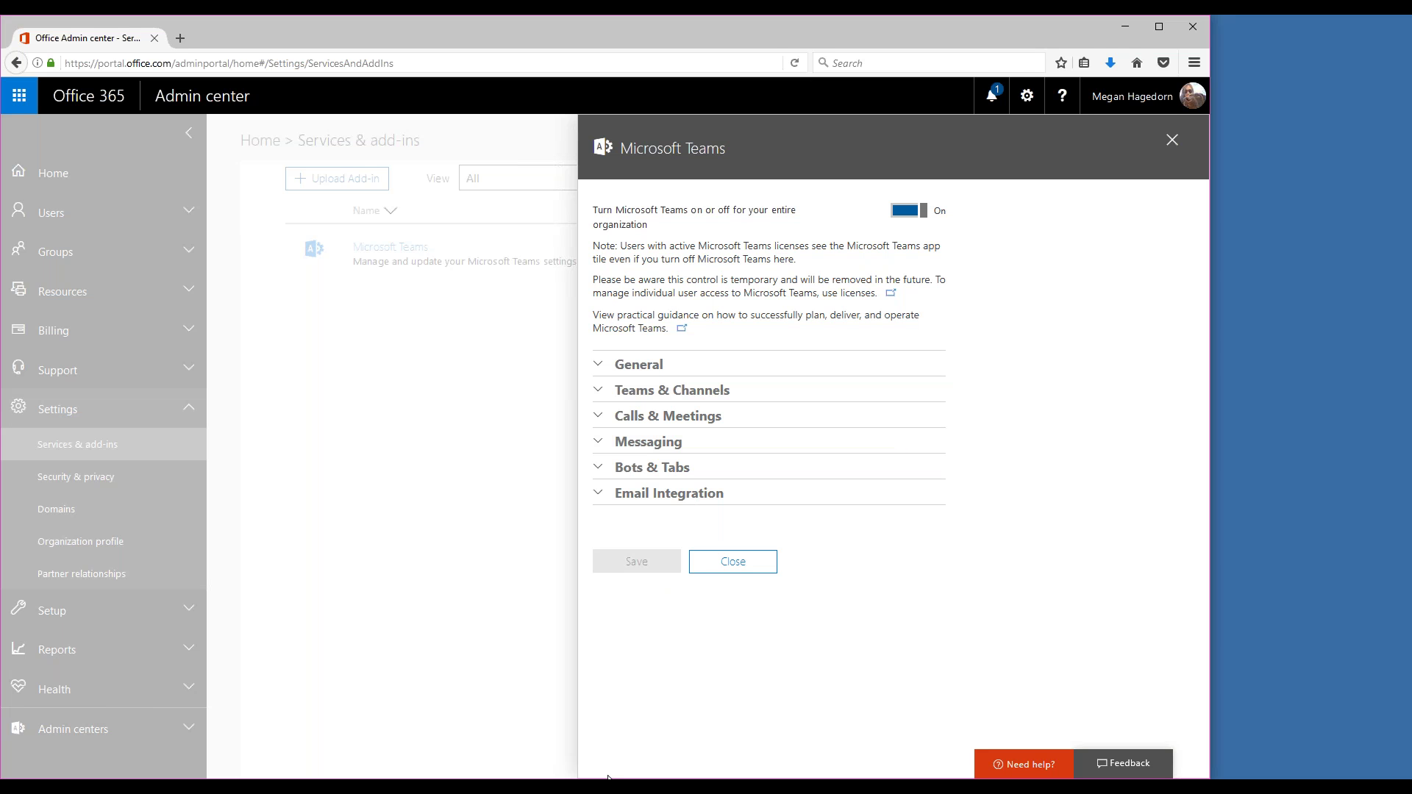
Step: Switch to the Microsoft Teams desktop app, maximize its window, and open the T-Bot chat after viewing the team channels
key("alt+Tab")
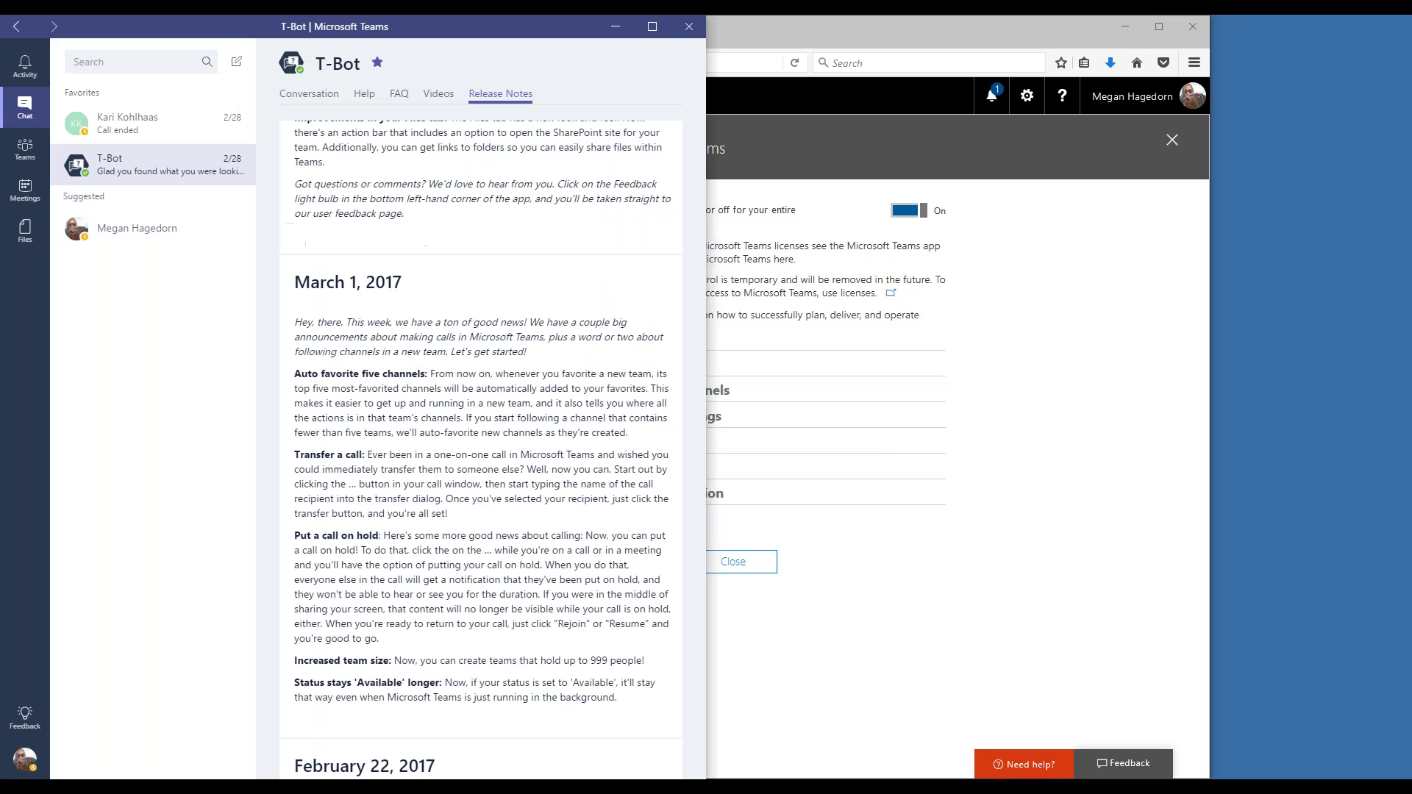
left_click(648, 29)
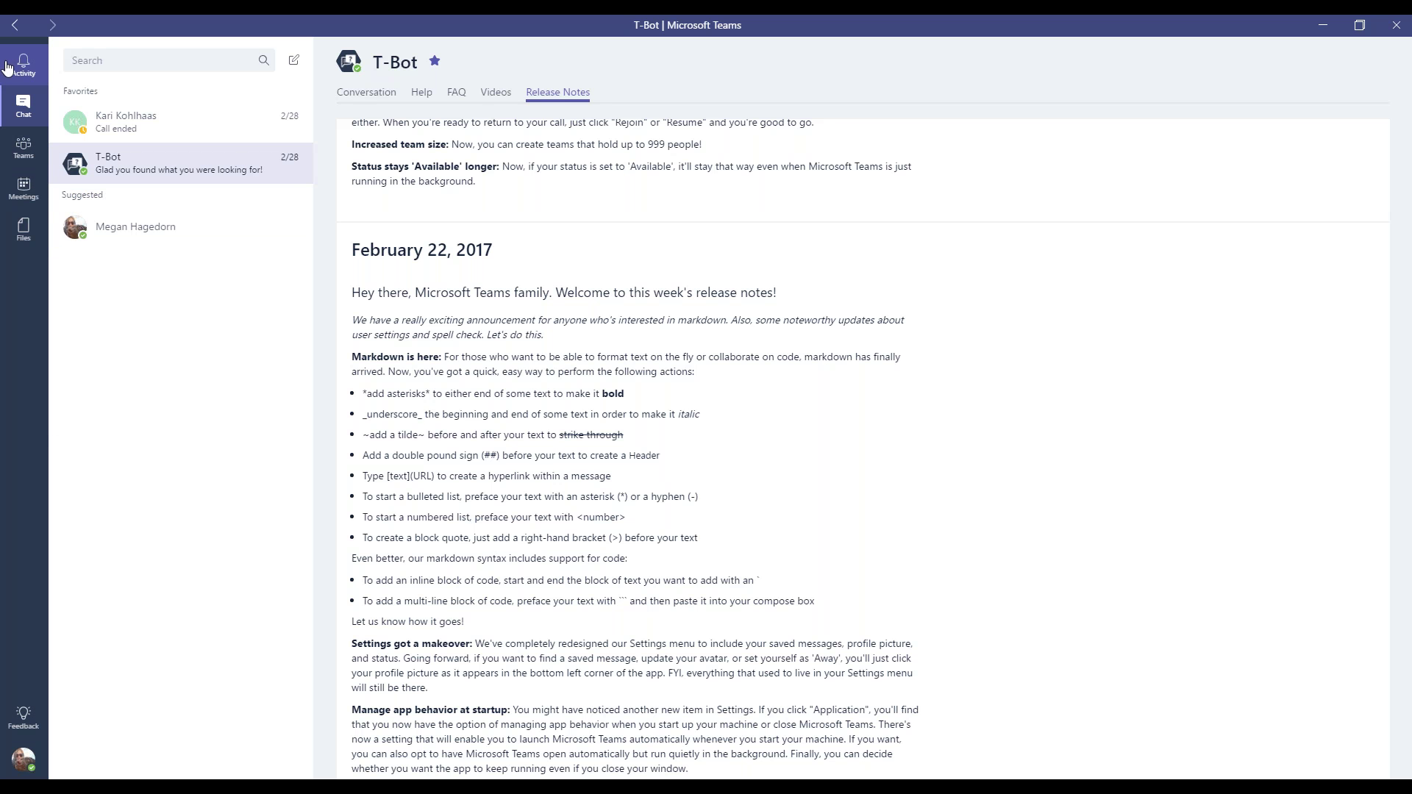
left_click(23, 147)
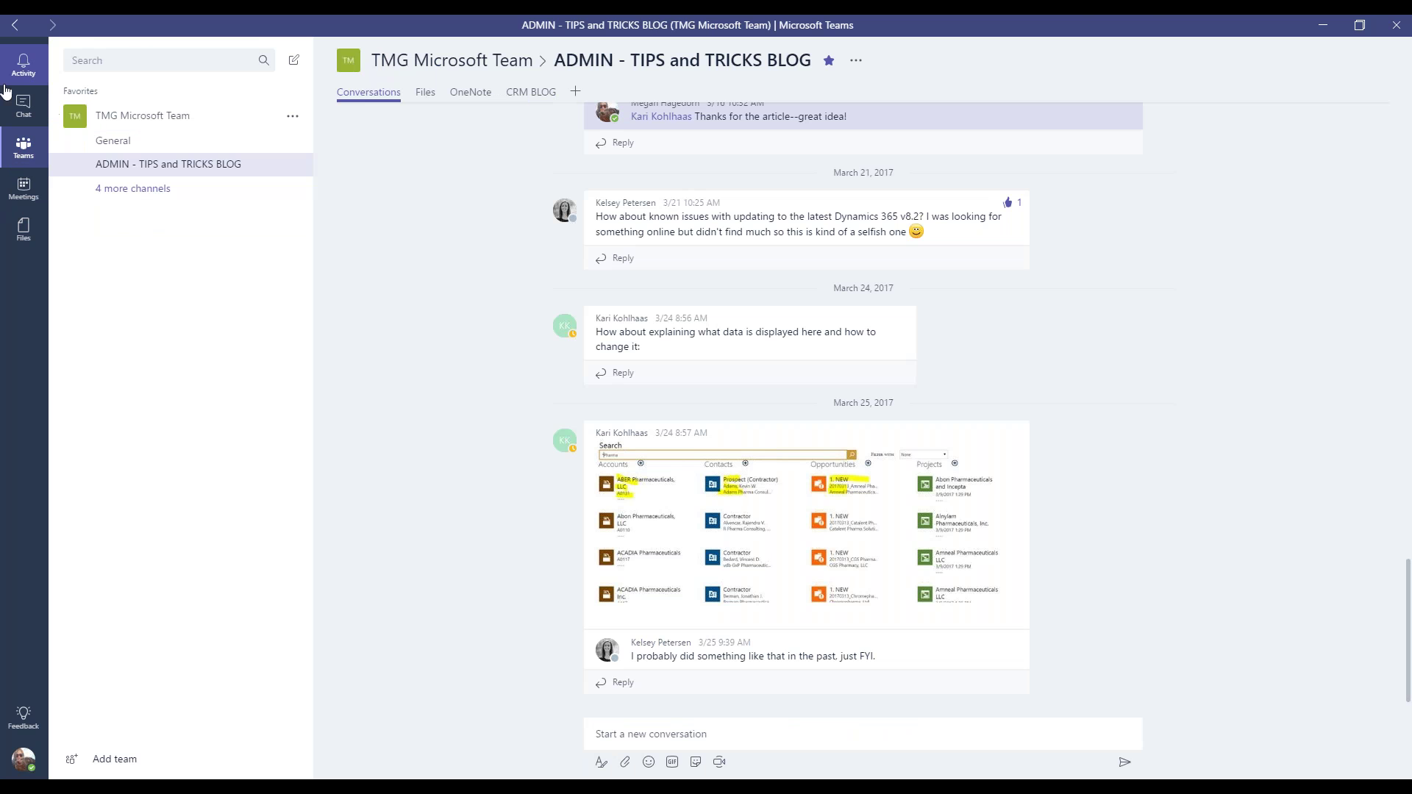
left_click(24, 106)
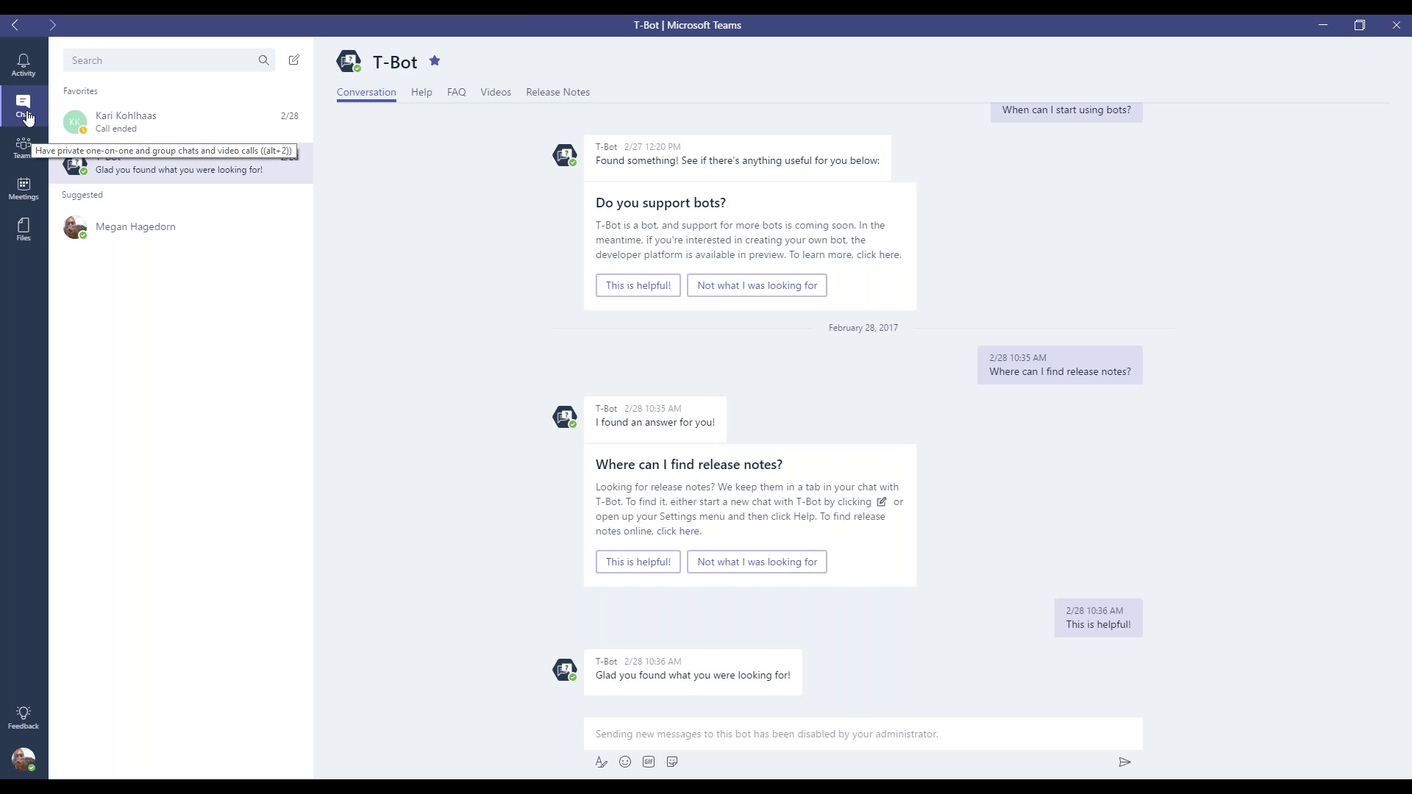
left_click(116, 178)
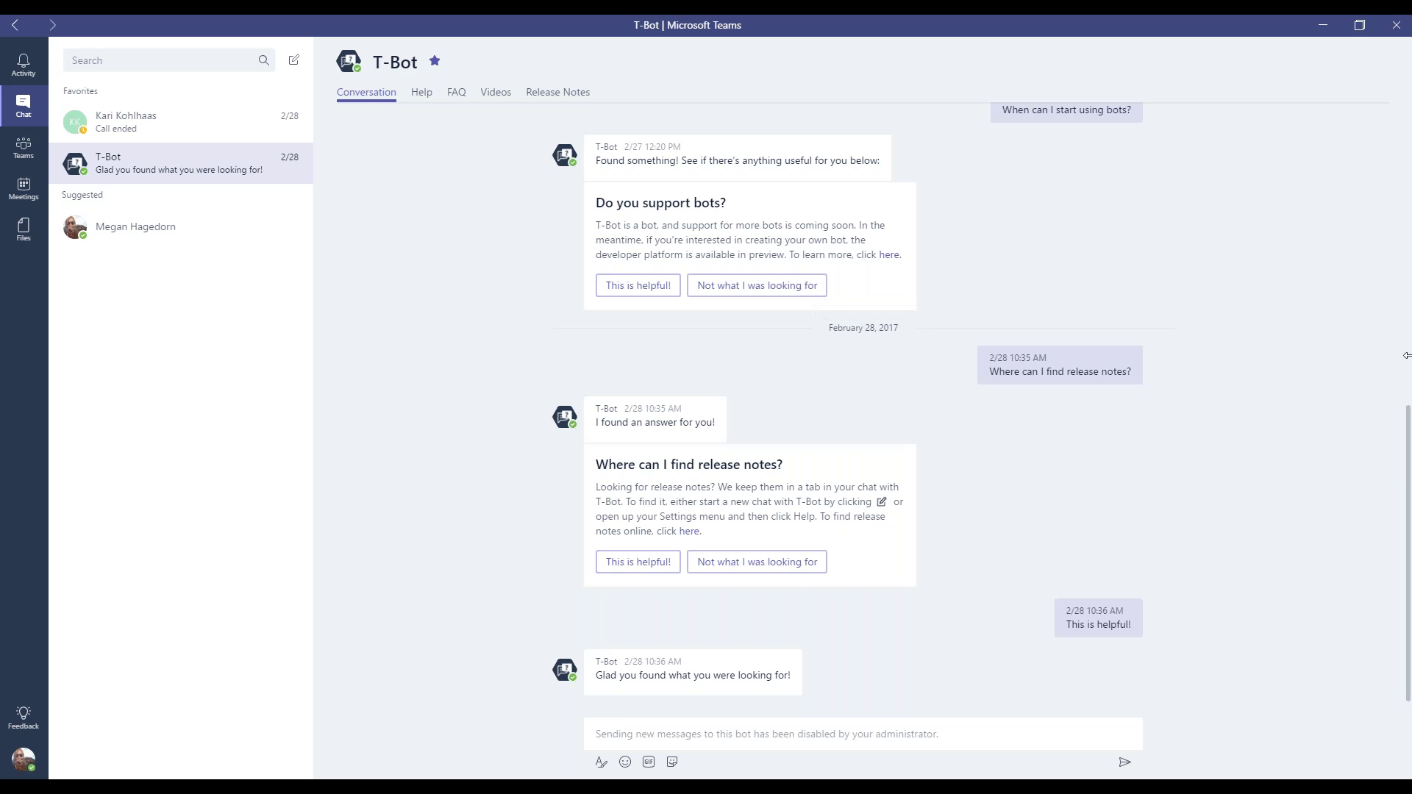
Step: Open T-Bot's release notes and look through the March 9, 2017 entry down to the section about bots
left_click(551, 93)
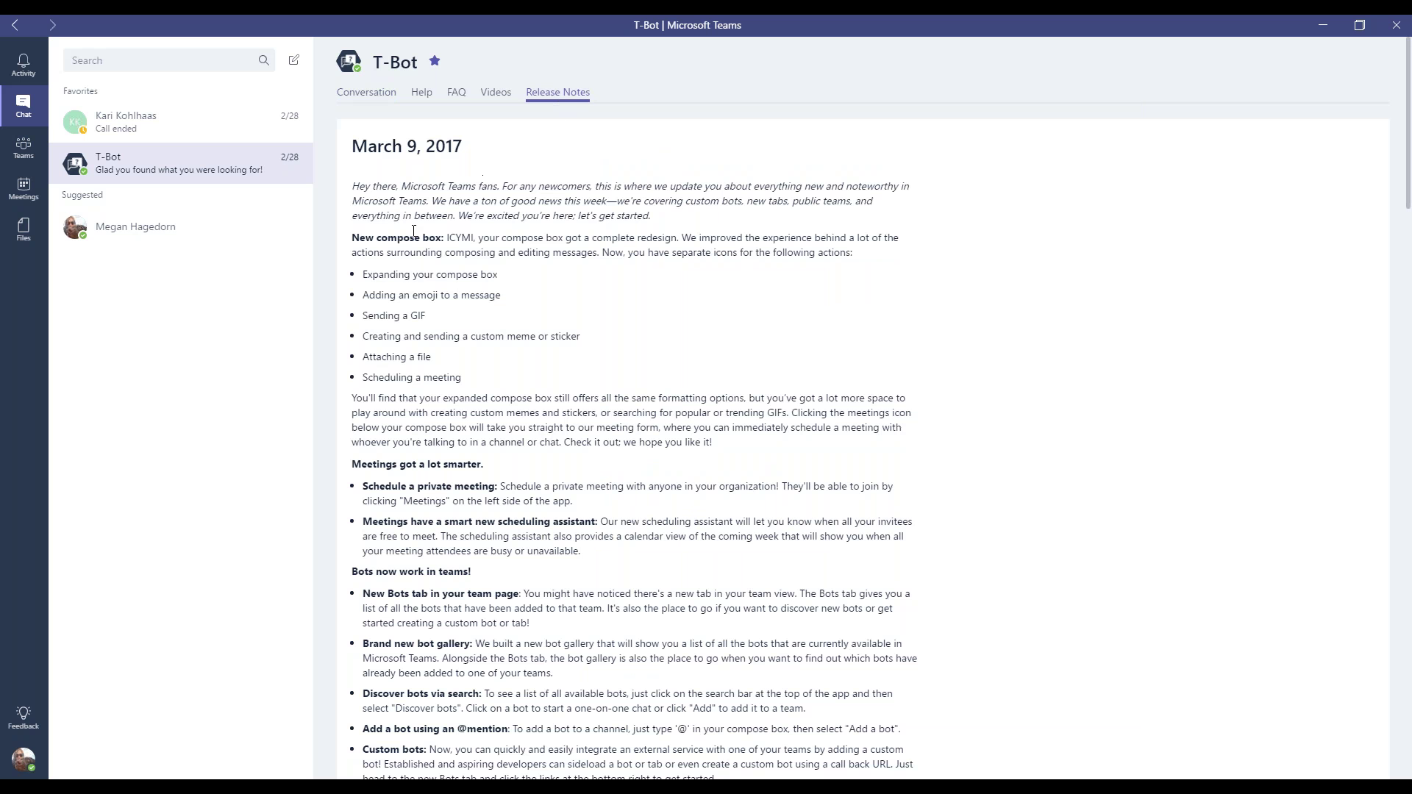
scroll(416, 142, "down", 3)
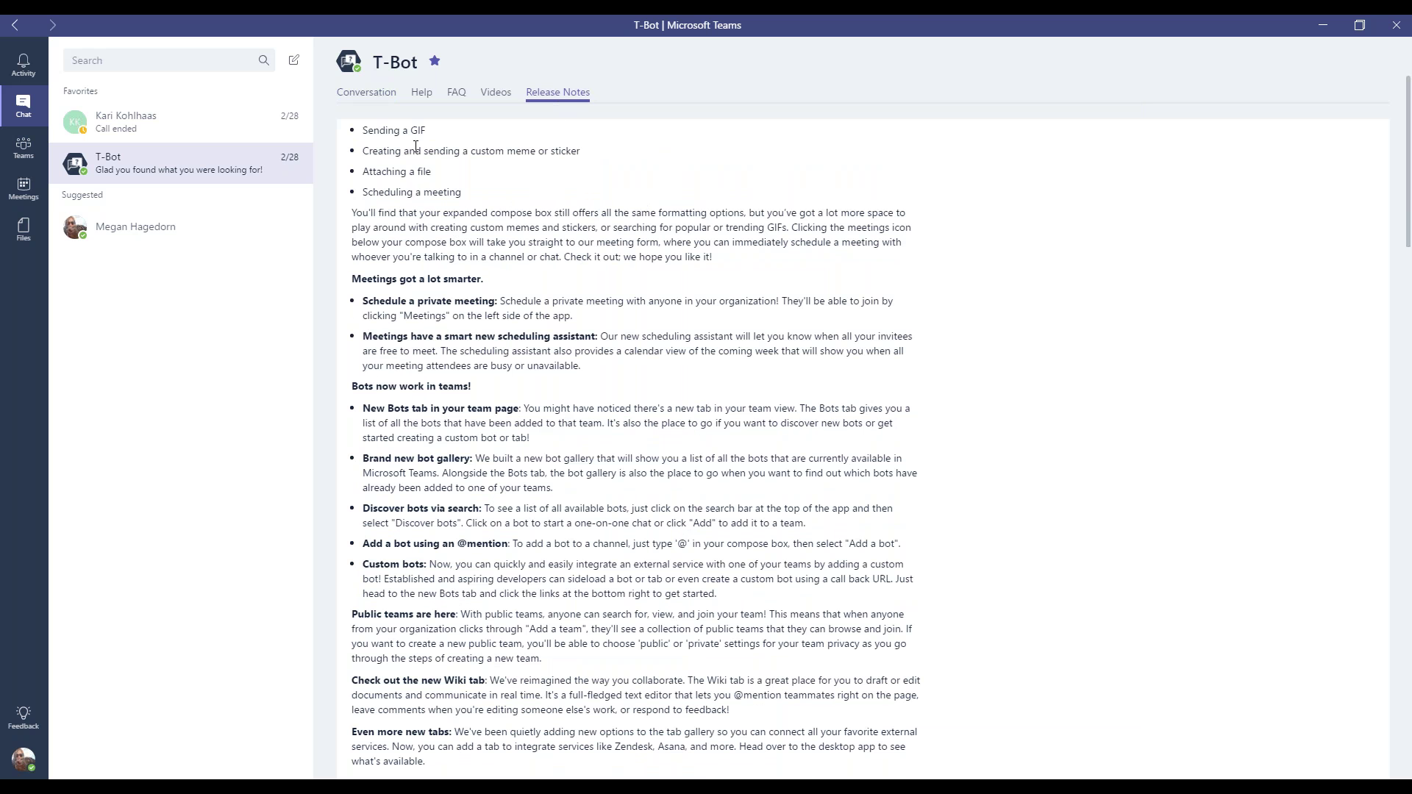
scroll(416, 146, "down", 20)
scroll(416, 146, "up", 20)
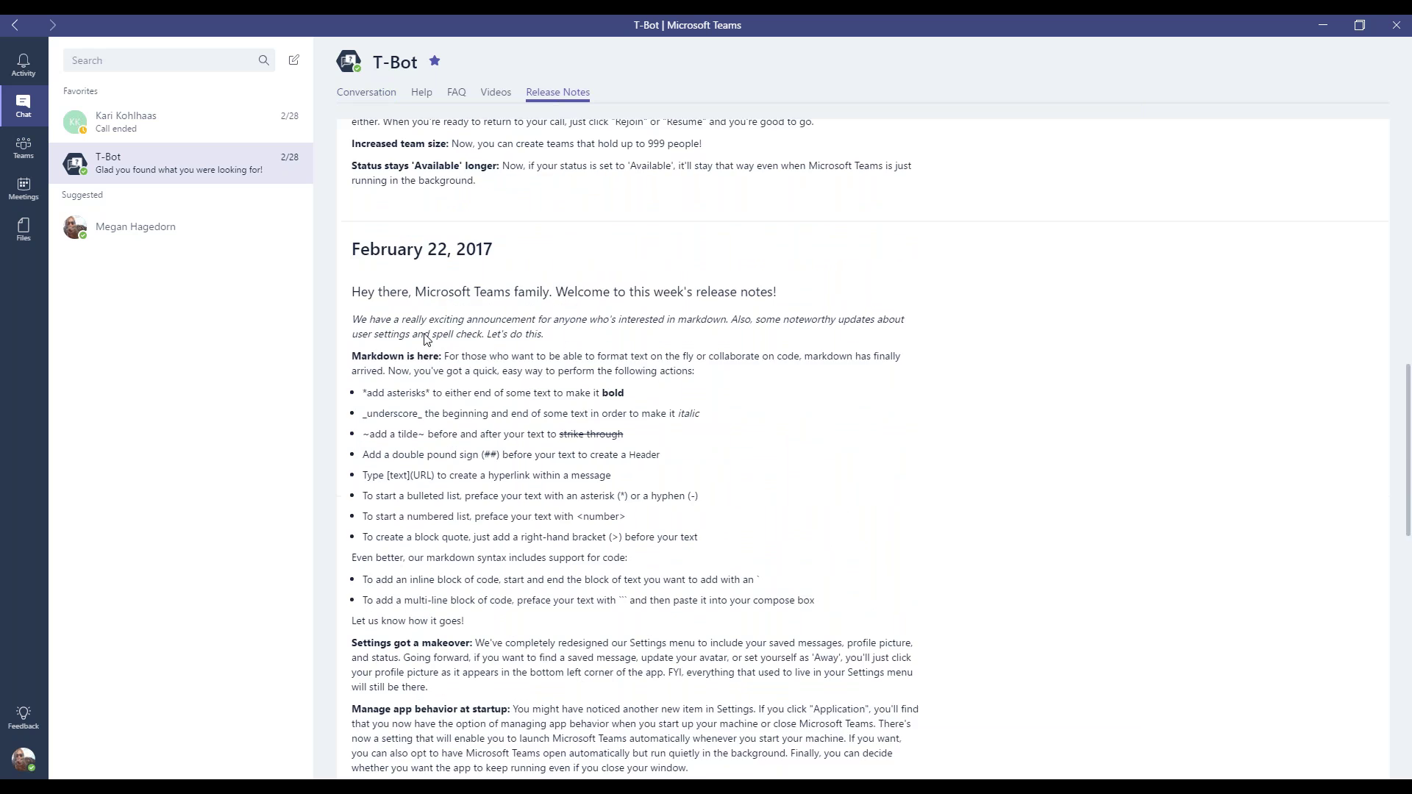
scroll(489, 327, "up", 9)
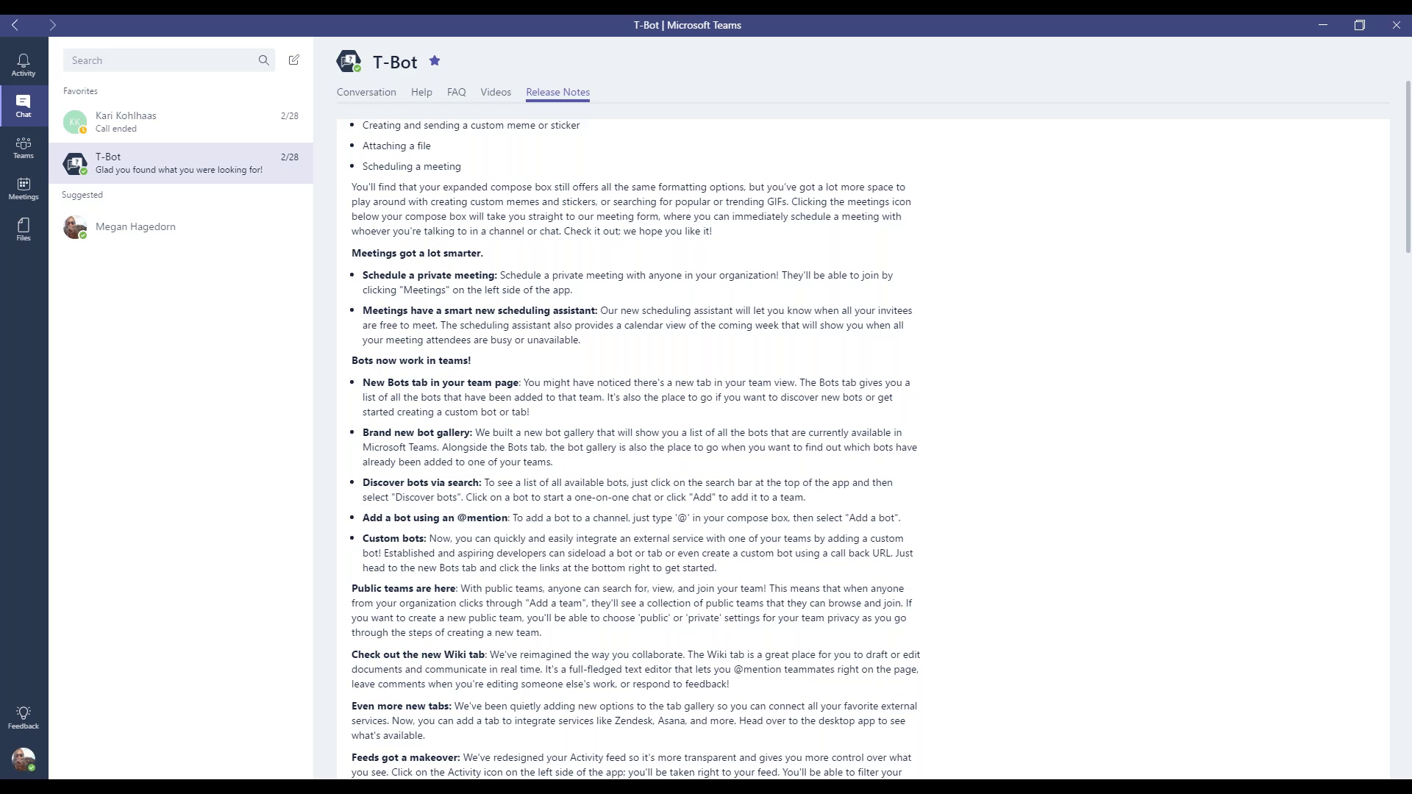
scroll(489, 327, "down", 2)
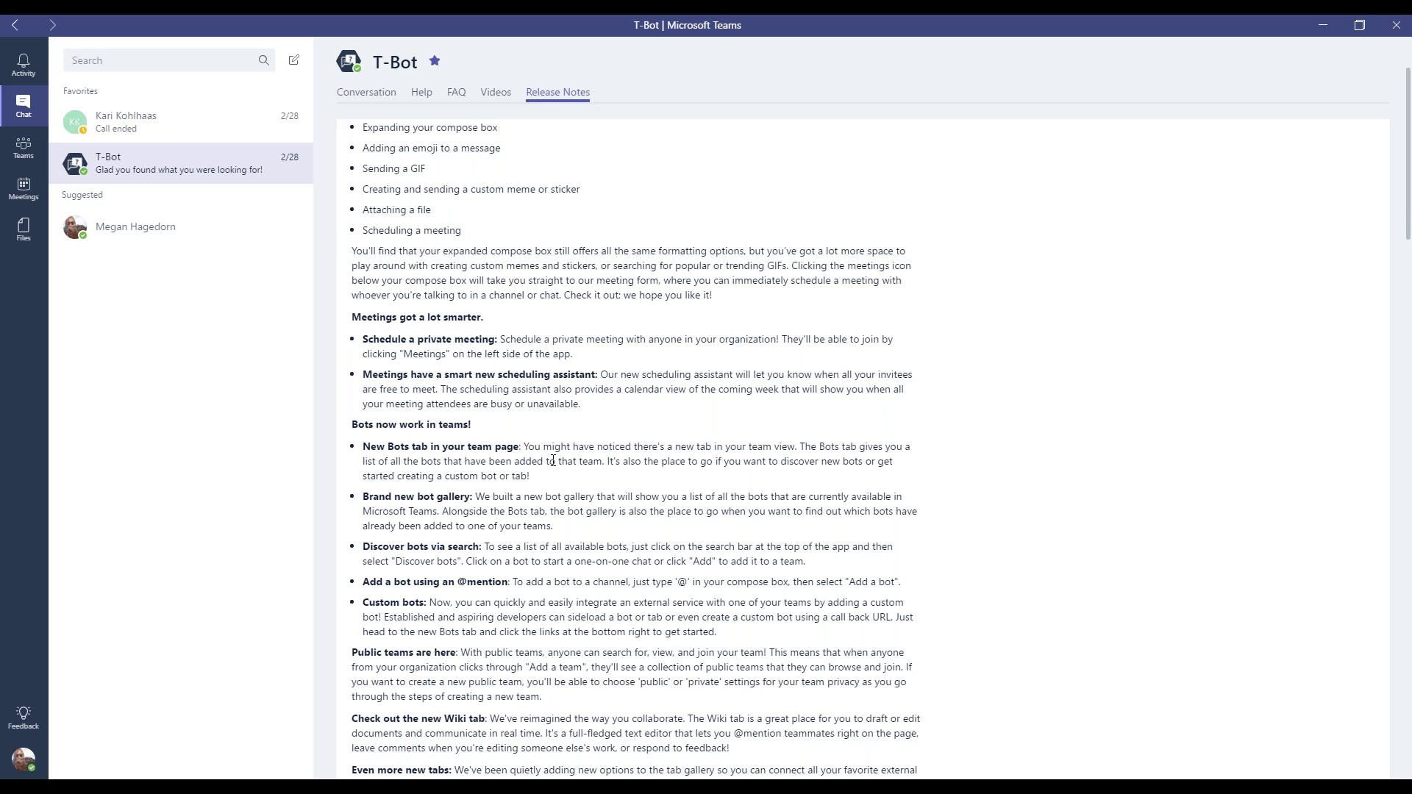
scroll(372, 403, "down", 1)
scroll(372, 401, "down", 4)
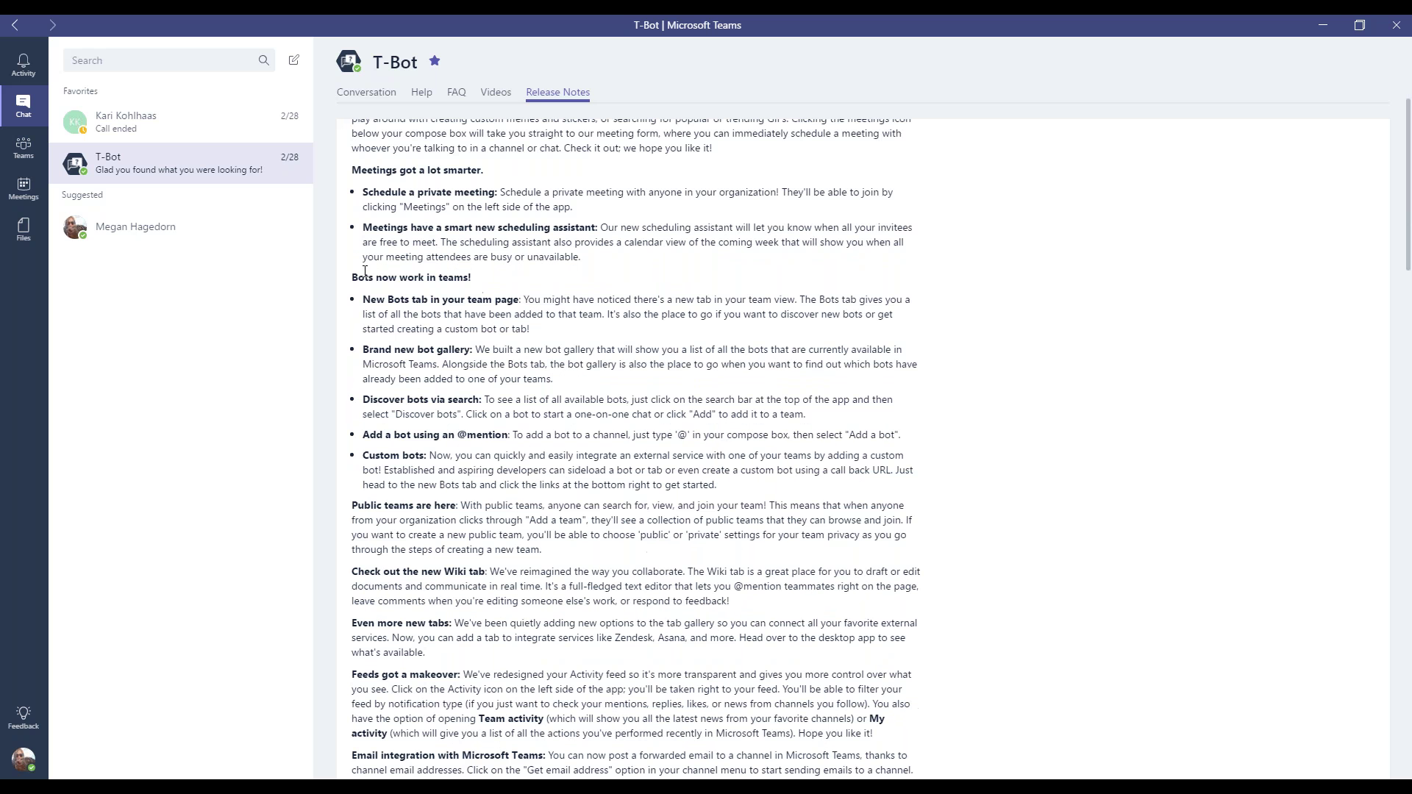
Step: Highlight the "Bots now work in teams!" section in the release notes for reading, and clear the selection
left_click_drag(351, 277, 915, 476)
scroll(634, 448, "up", 1)
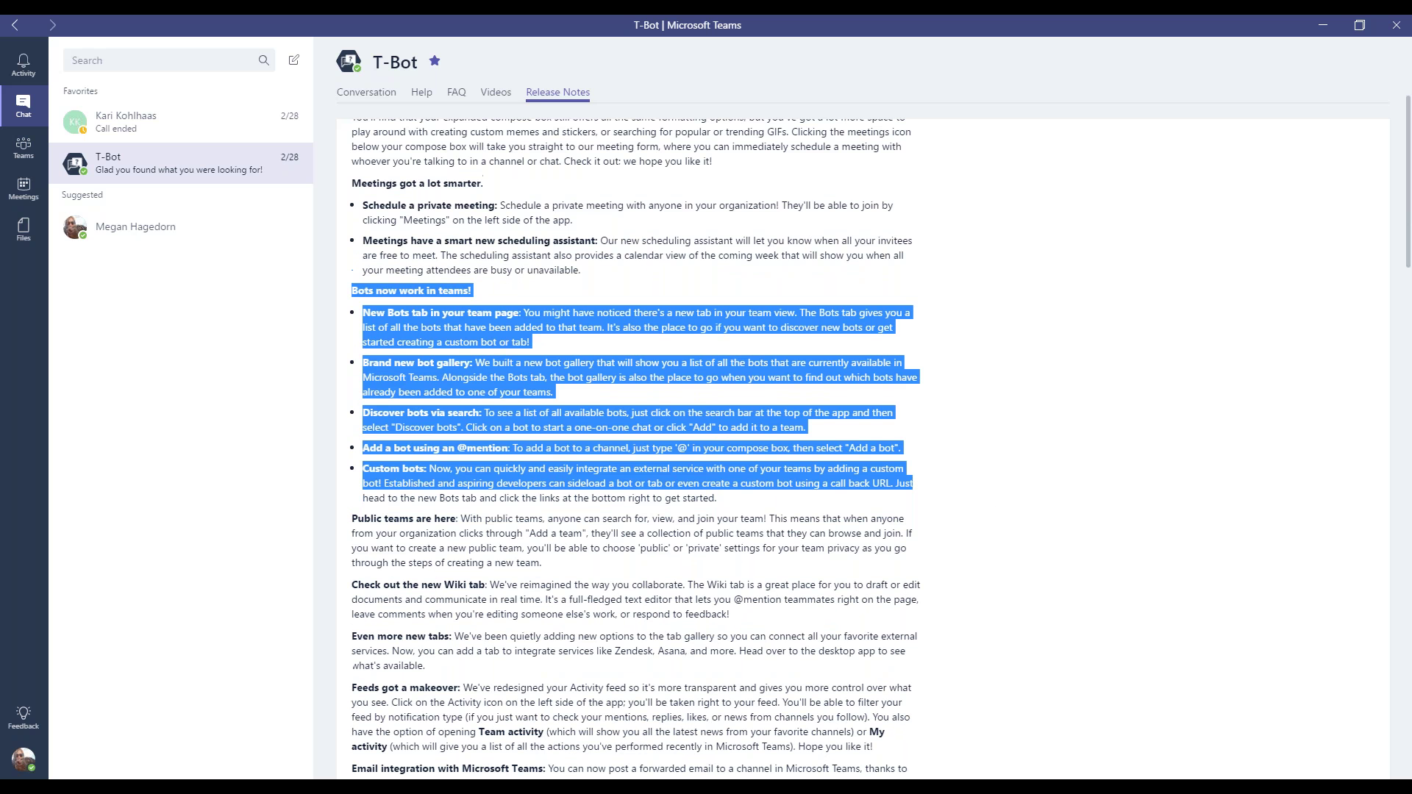
scroll(634, 448, "up", 9)
scroll(633, 448, "down", 3)
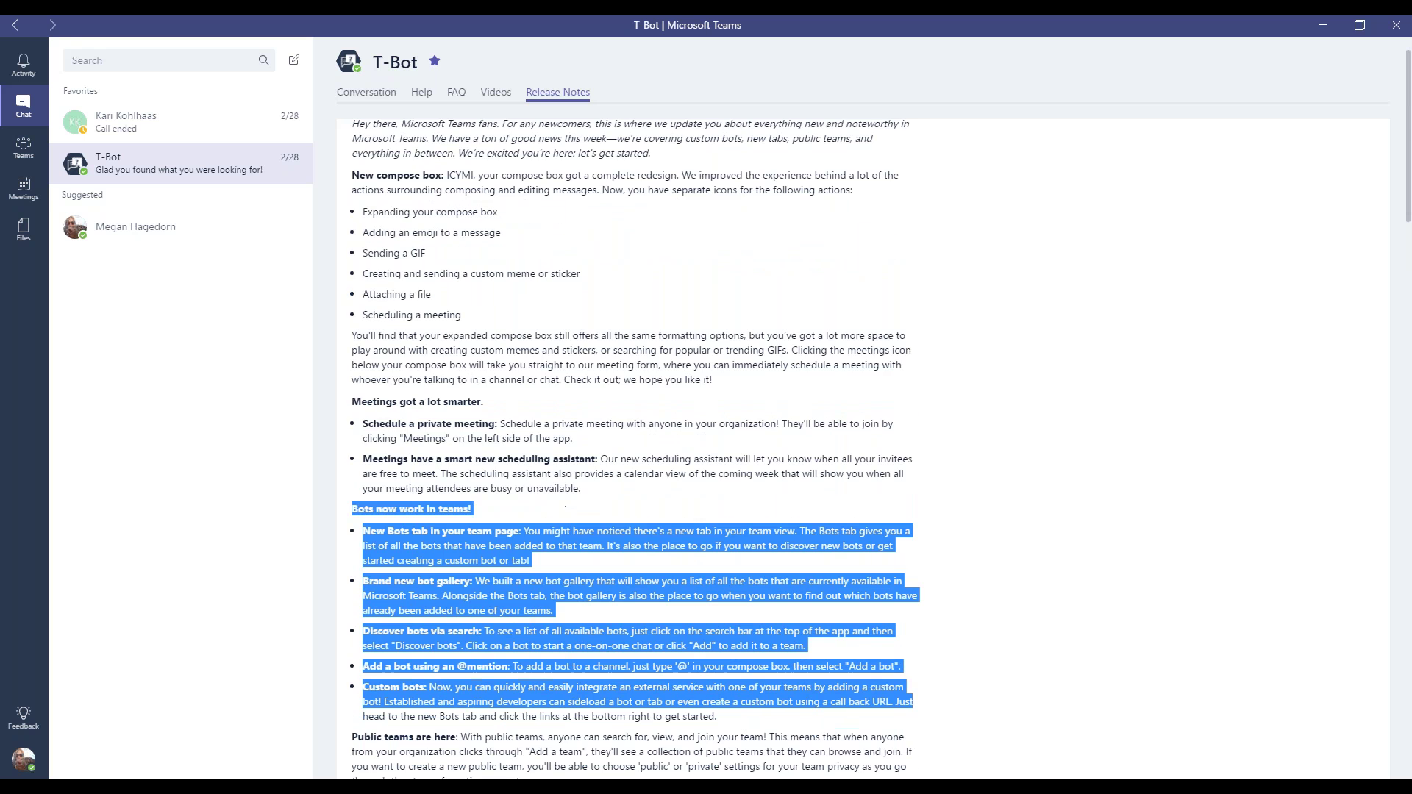
scroll(565, 506, "down", 12)
scroll(369, 299, "up", 5)
left_click(397, 294)
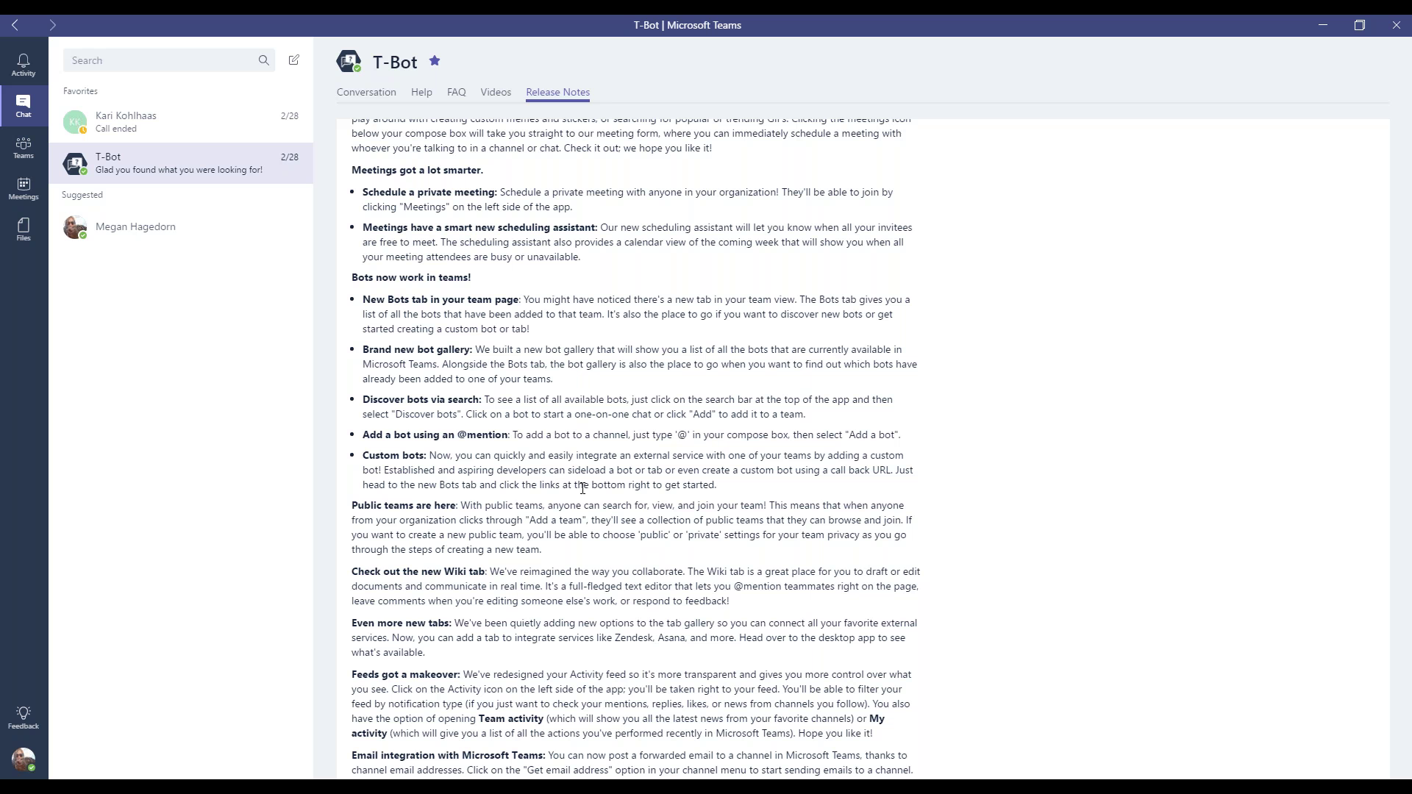
Step: Browse the older release notes and examine the markdown formatting section of the February 22, 2017 entry
scroll(666, 433, "down", 6)
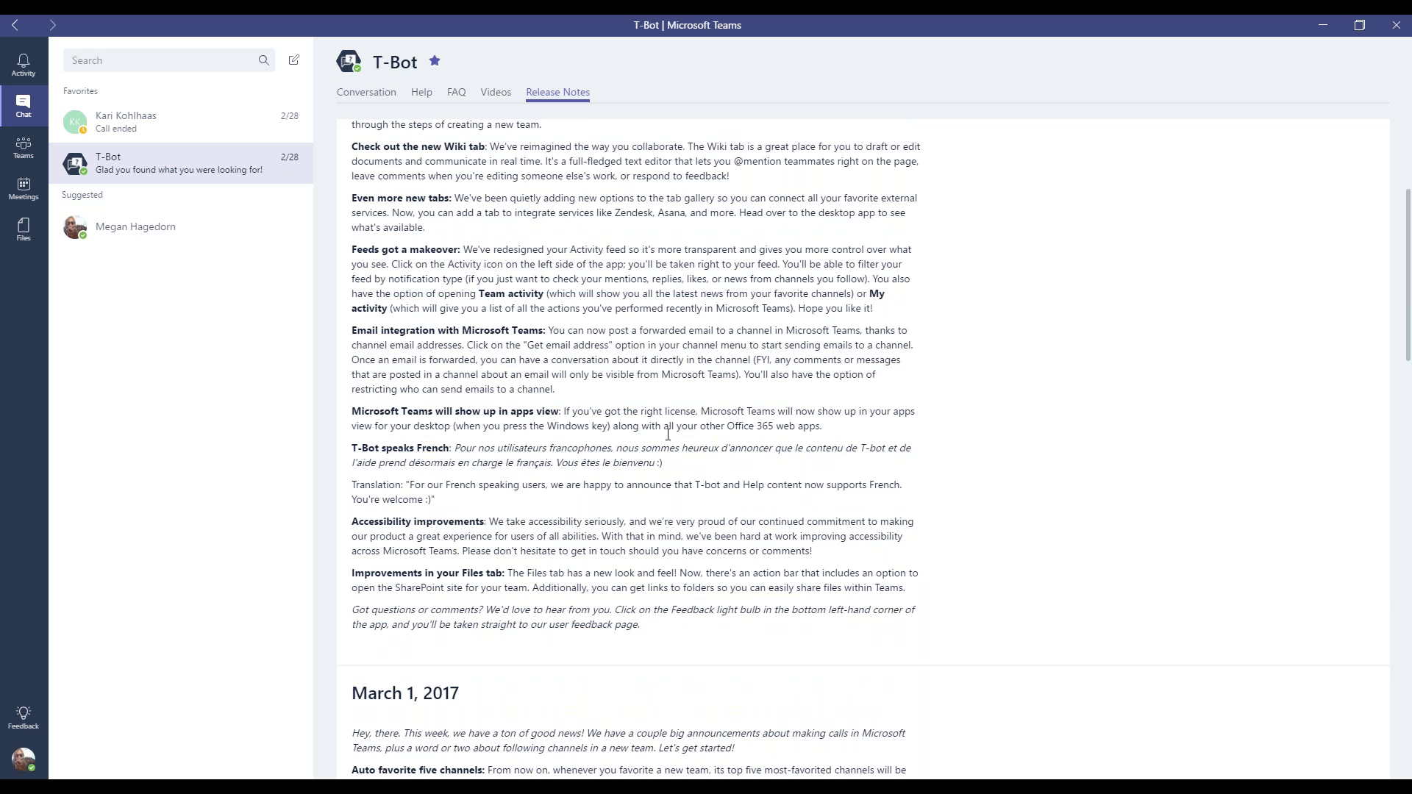
scroll(668, 435, "down", 20)
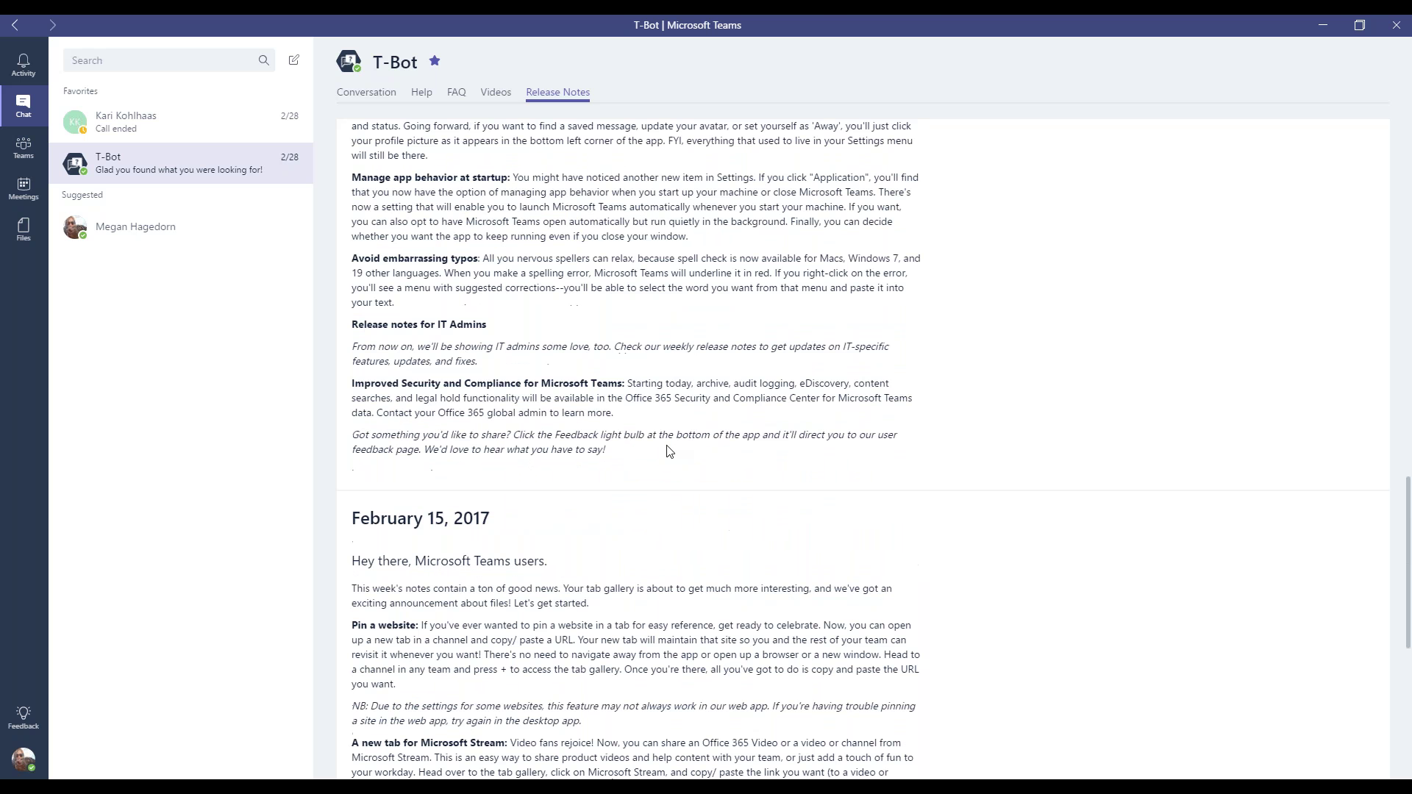
scroll(669, 450, "up", 20)
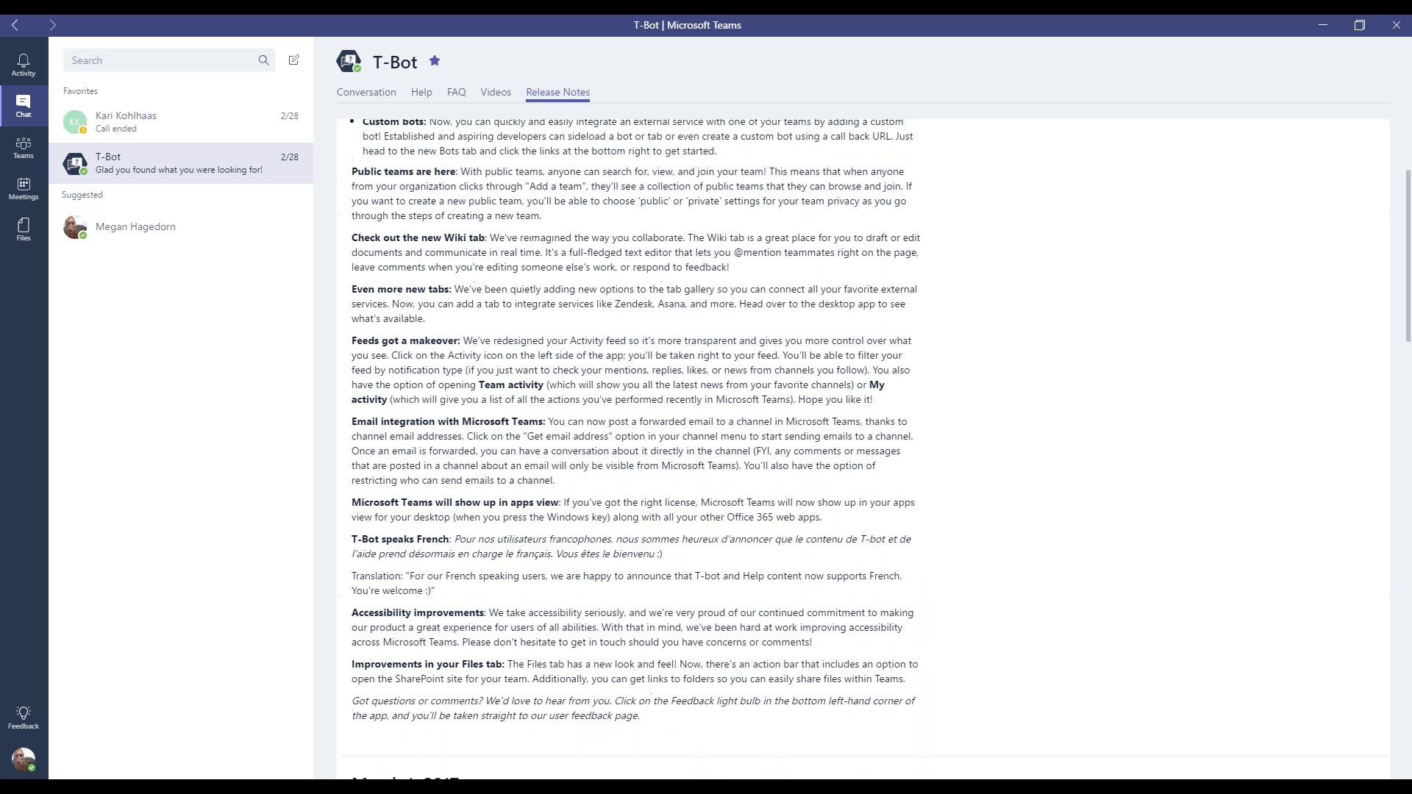
scroll(436, 413, "down", 15)
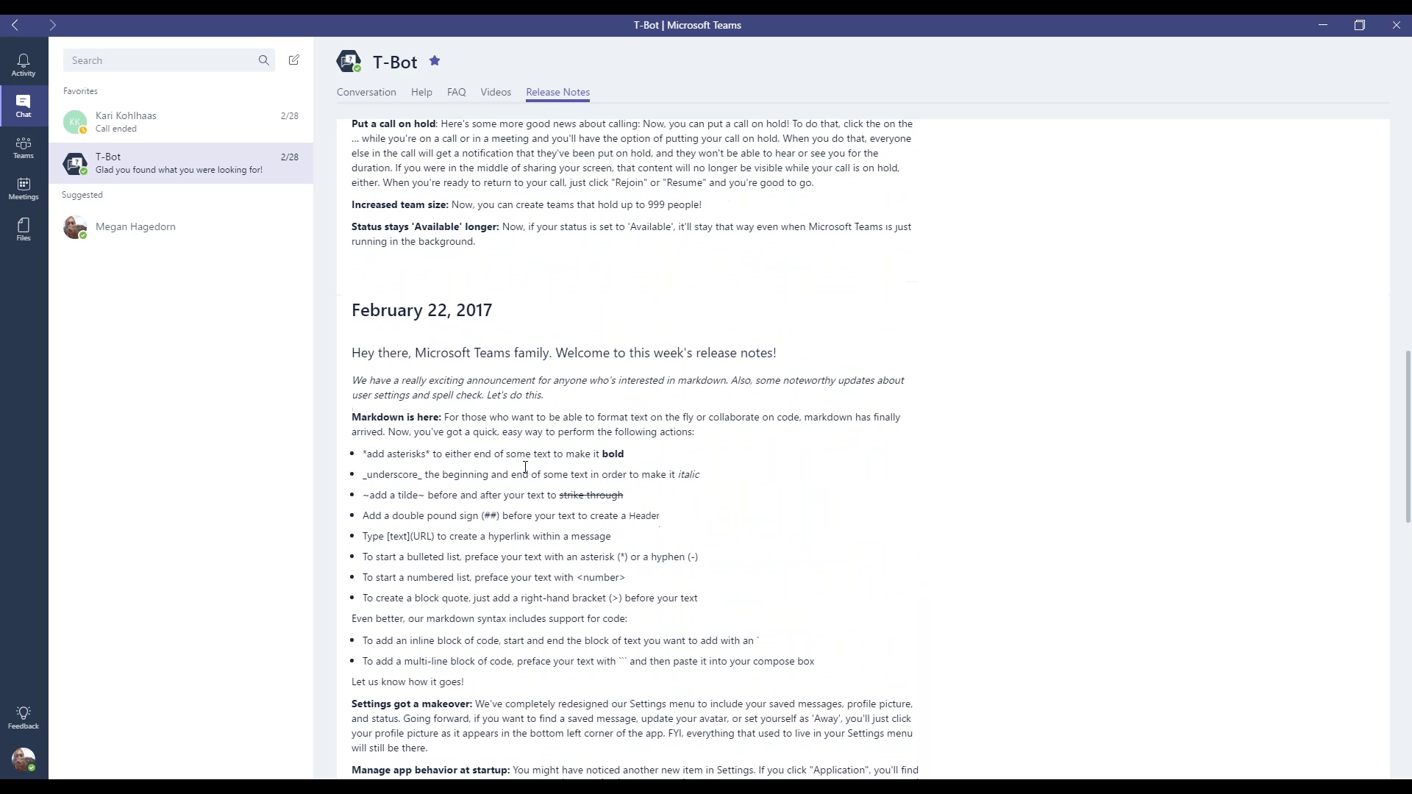
left_click_drag(352, 355, 844, 610)
left_click(844, 612)
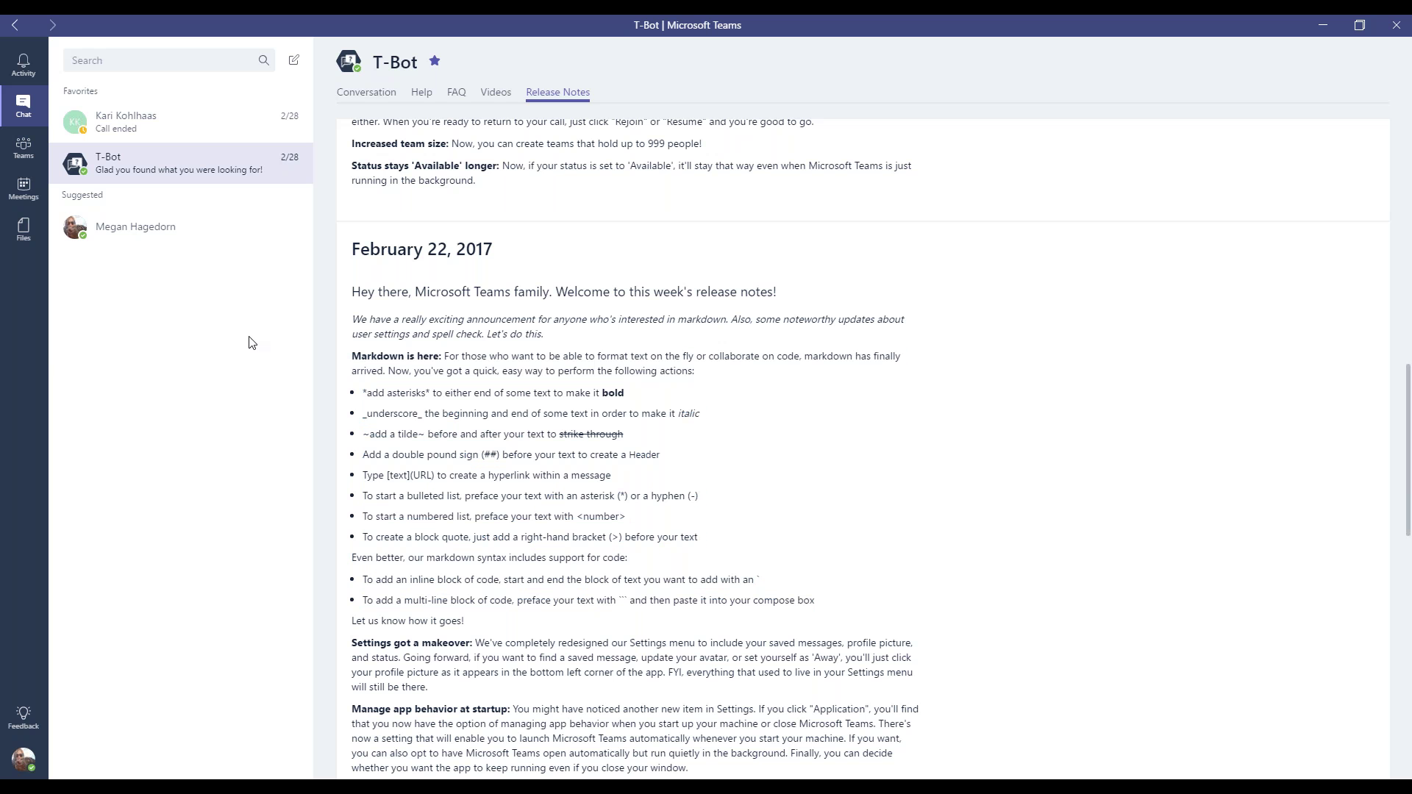
scroll(638, 385, "down", 1)
scroll(693, 612, "down", 1)
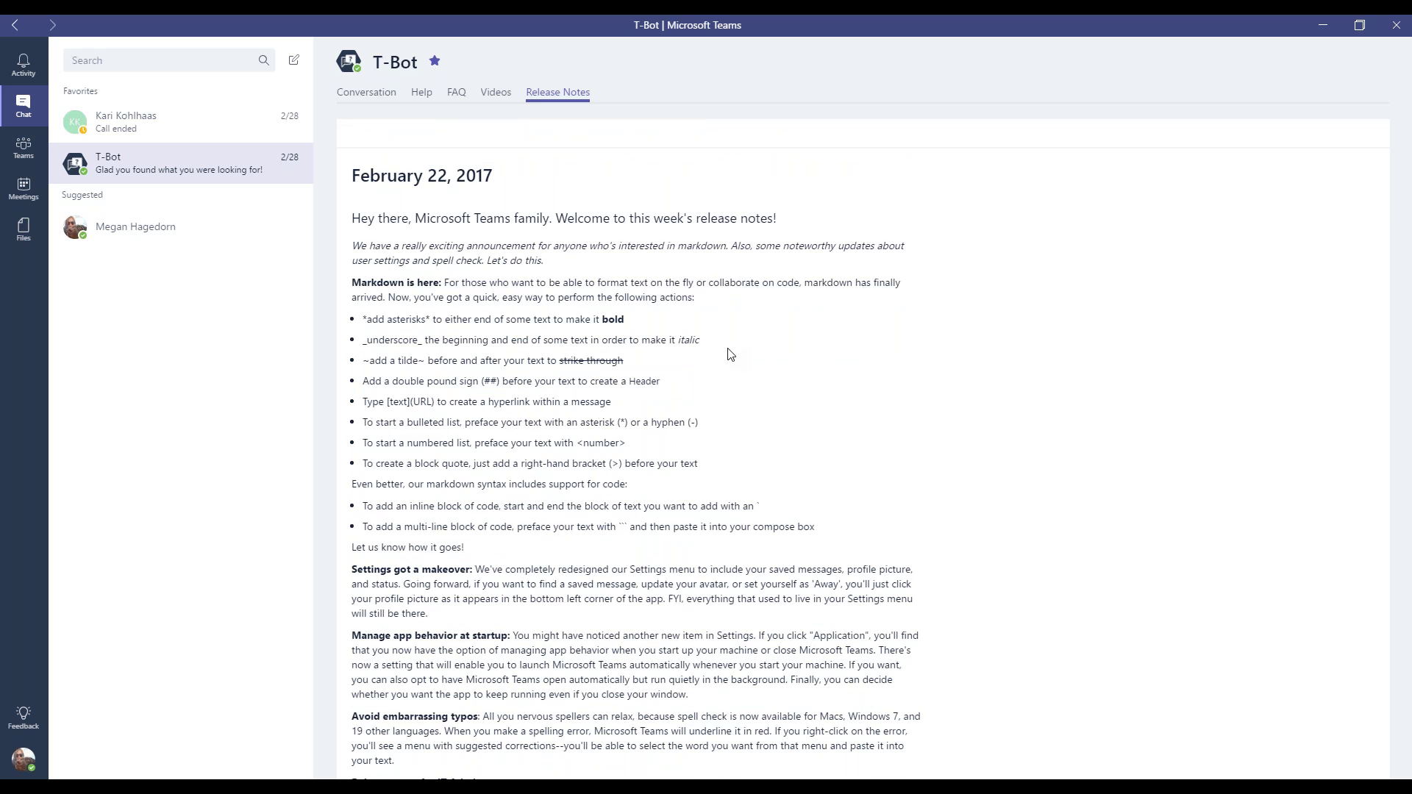
Step: Open the notifications settings for the profile and look through the options available for personal mentions, leaving the setting as it is
scroll(710, 352, "up", 1)
scroll(710, 352, "up", 15)
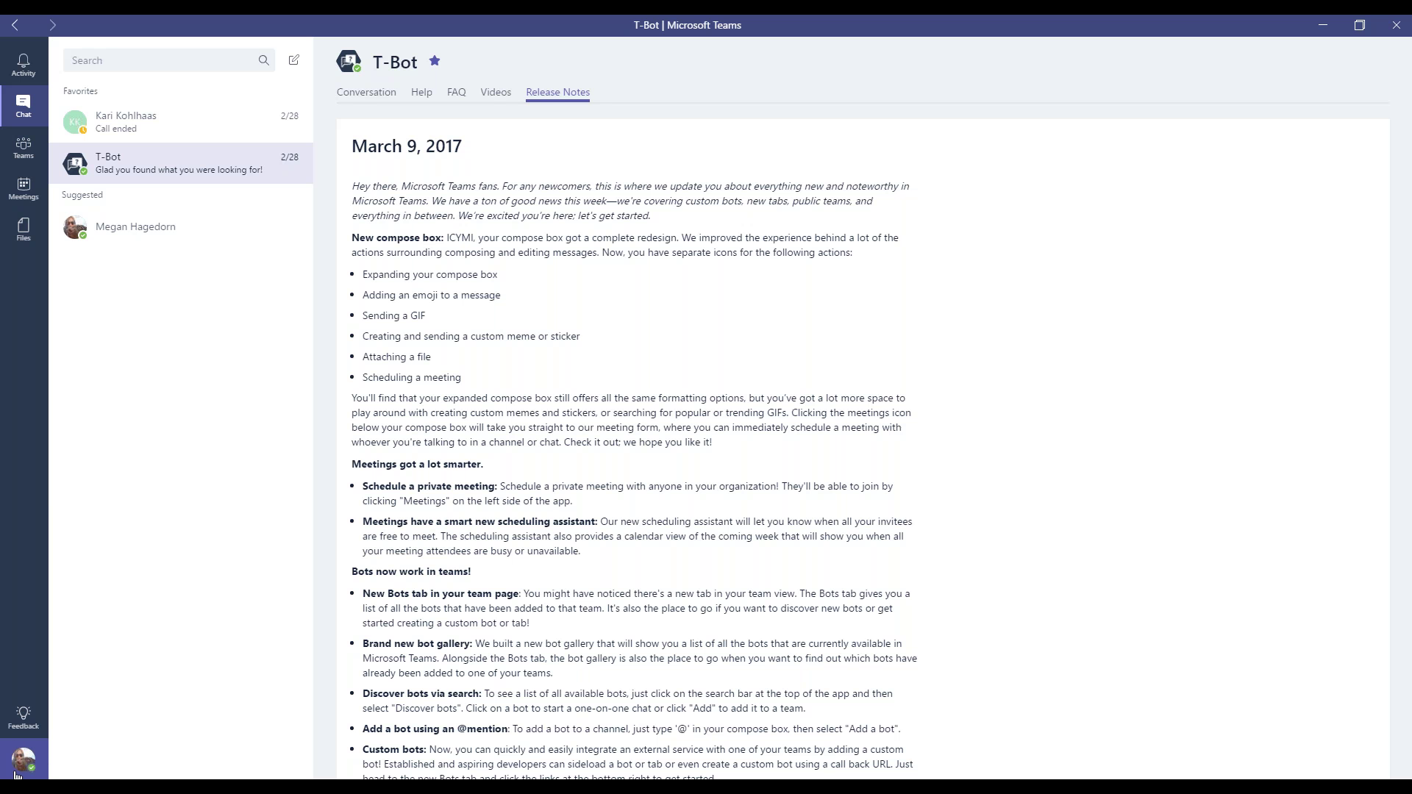
left_click(17, 774)
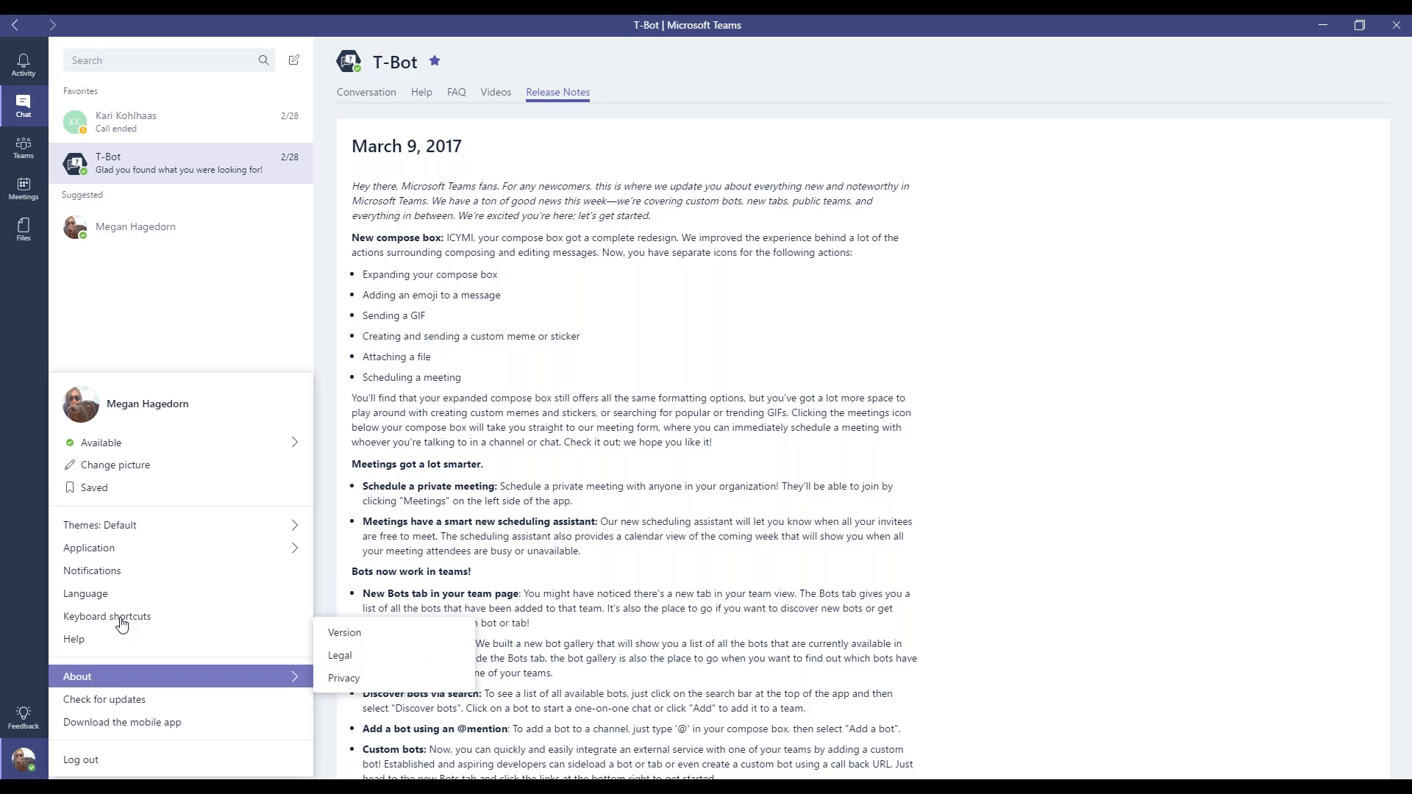
left_click(119, 577)
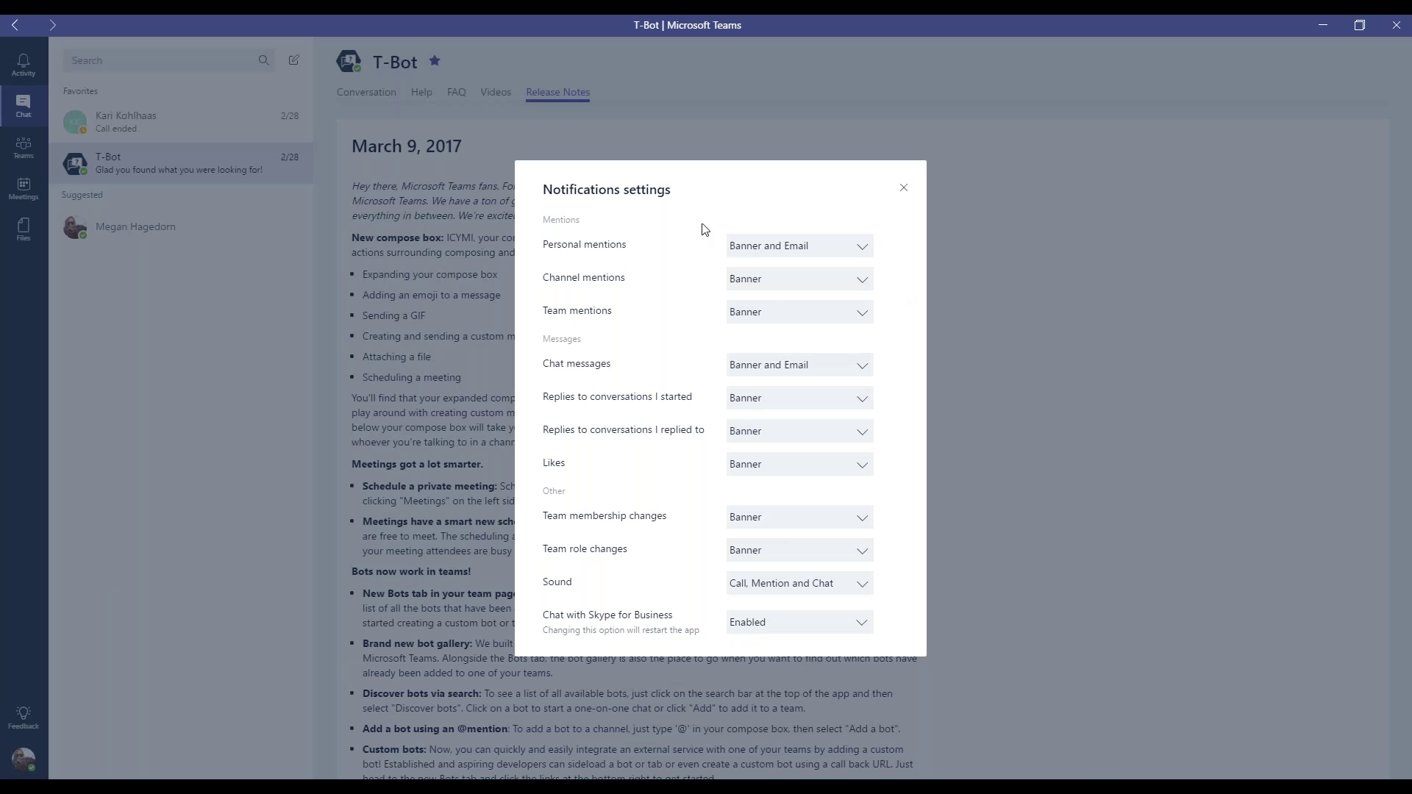
left_click(770, 249)
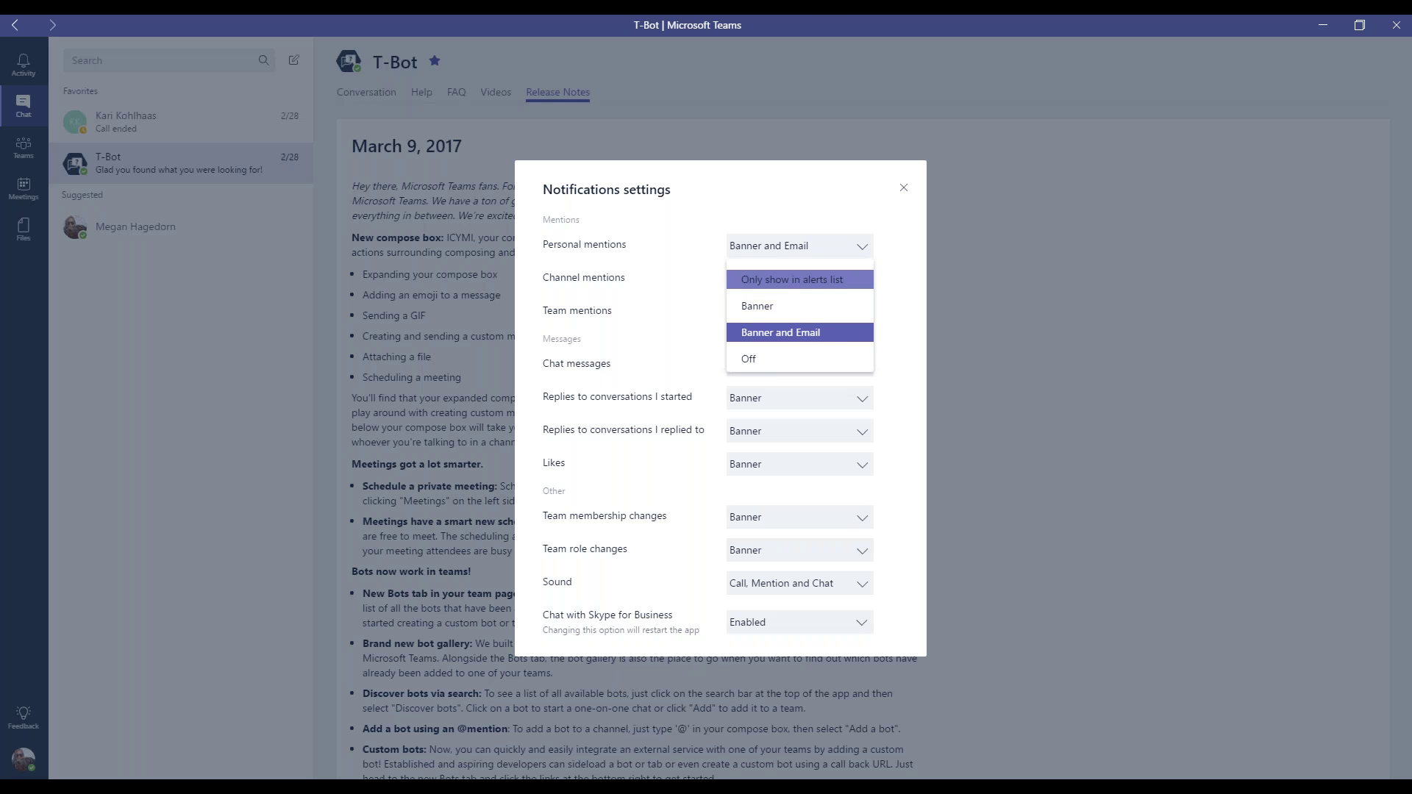
left_click(597, 315)
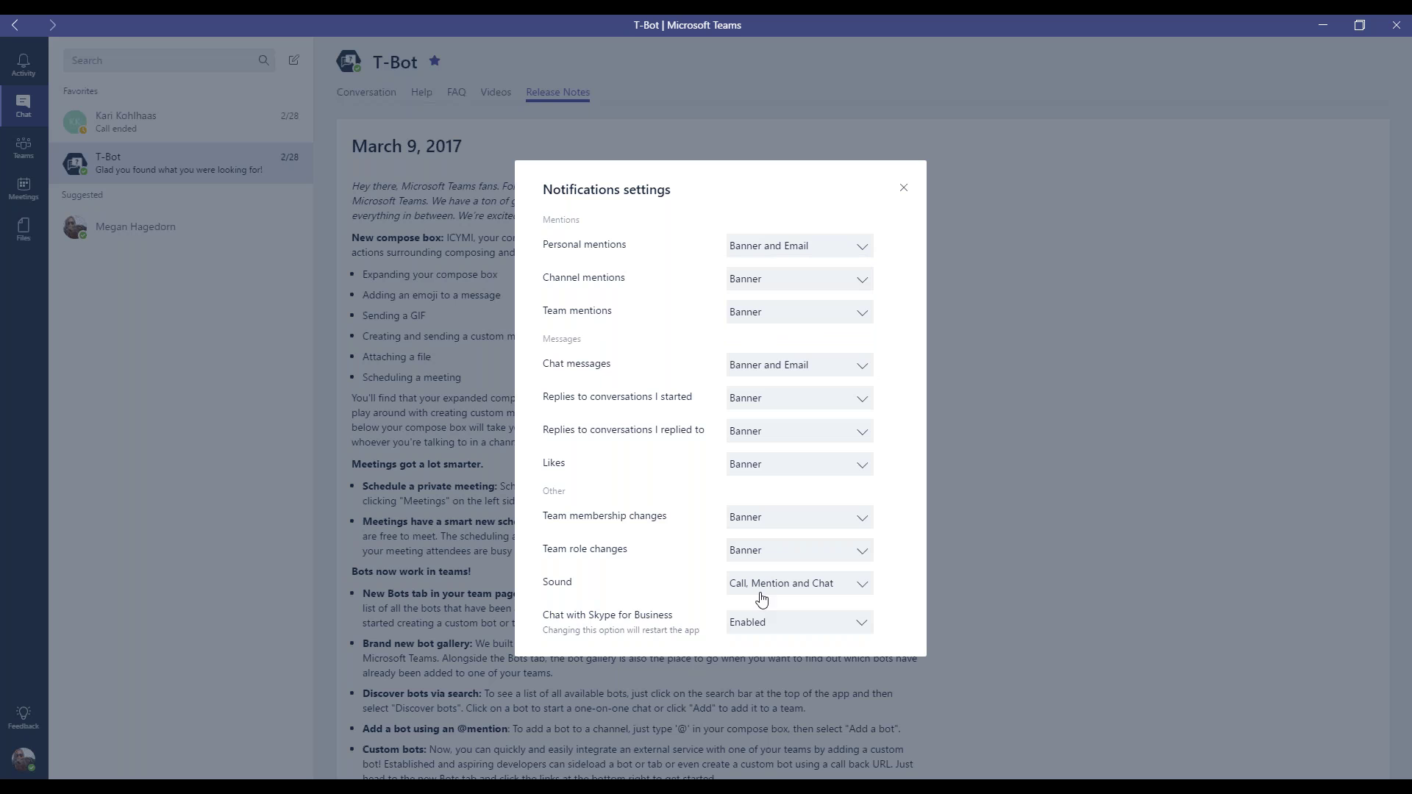
Step: Highlight the "Chat with Skype for Business" setting and its restart note in the notifications settings, and clear the selection
left_click_drag(702, 632, 645, 616)
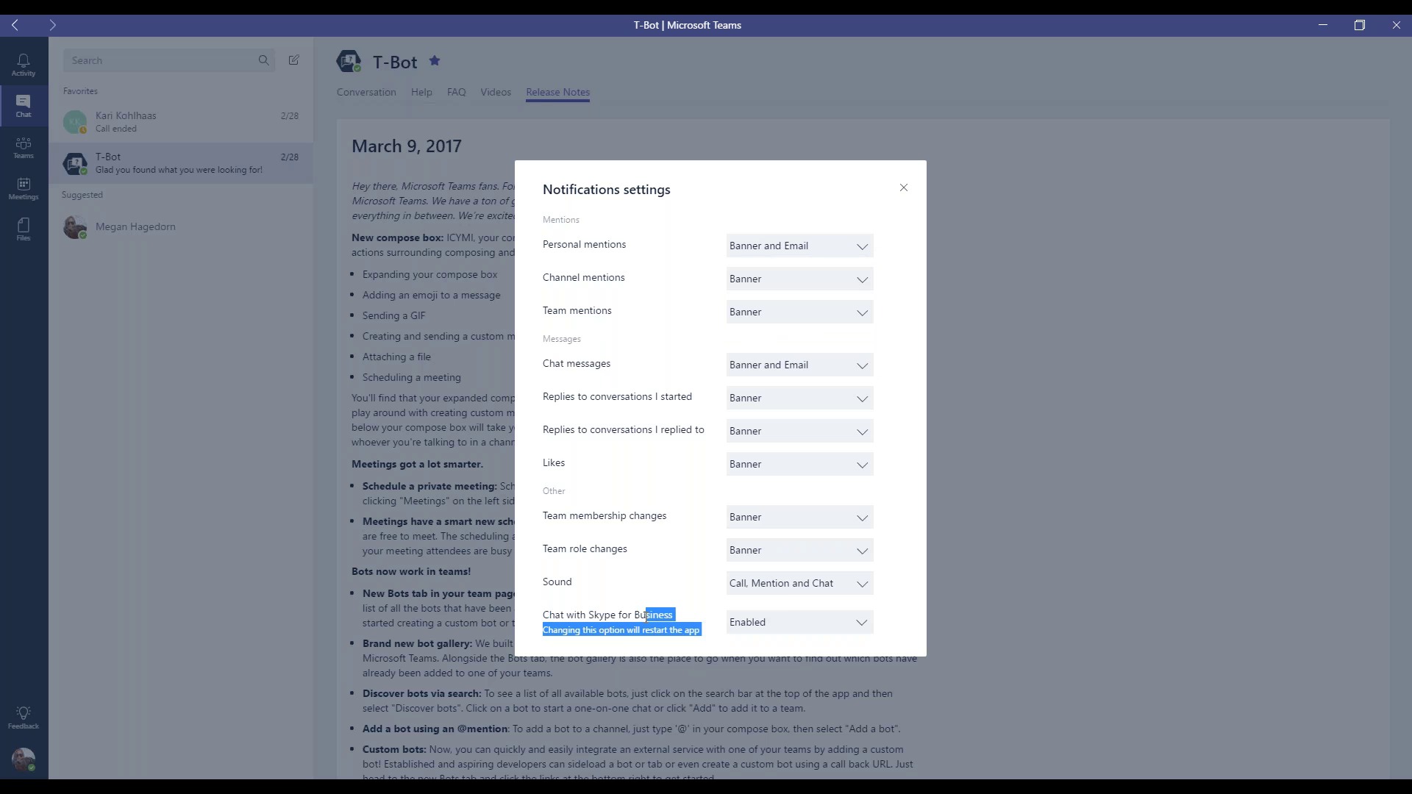
left_click(550, 619)
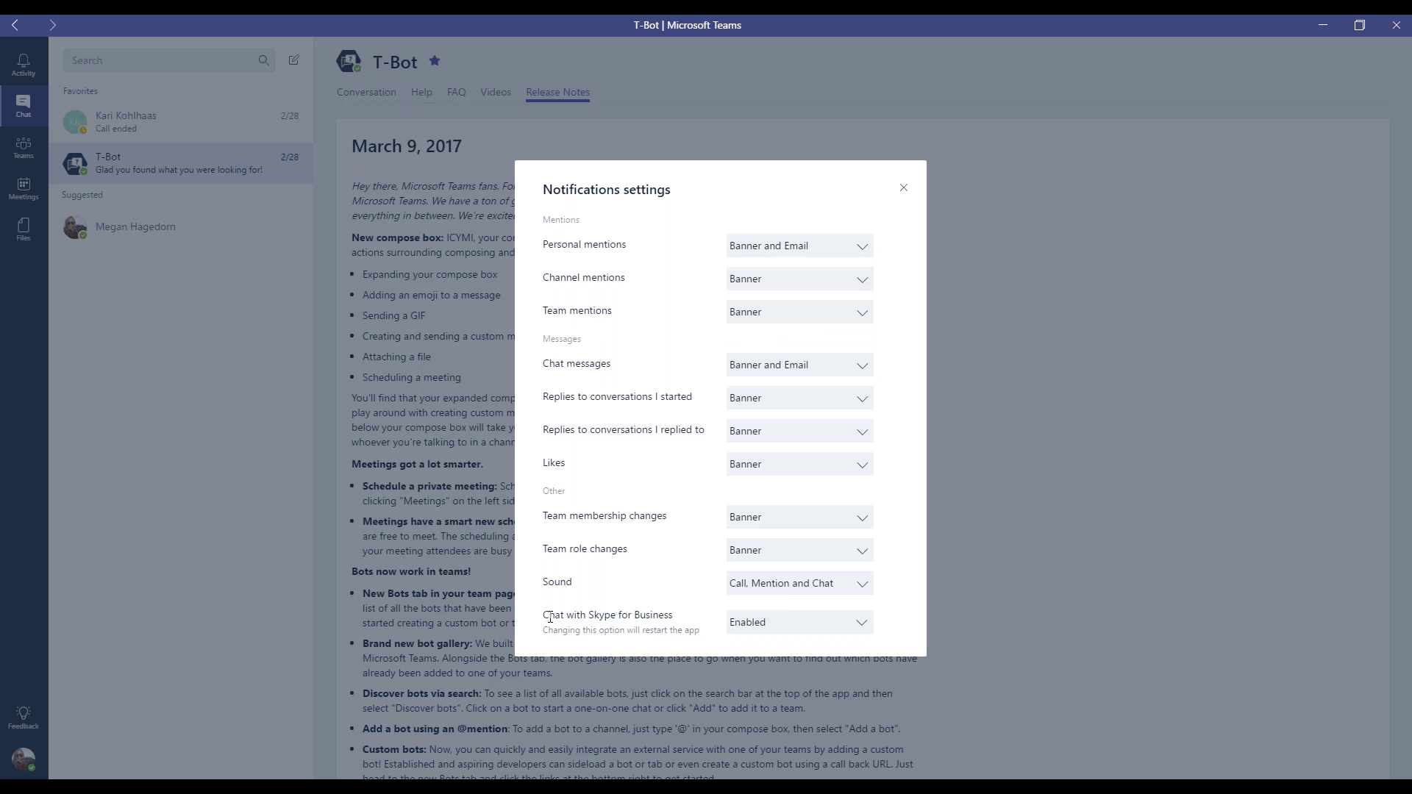
mouse_move(550, 619)
left_mouse_down()
mouse_move(694, 633)
mouse_move(544, 614)
left_mouse_up()
left_click(695, 632)
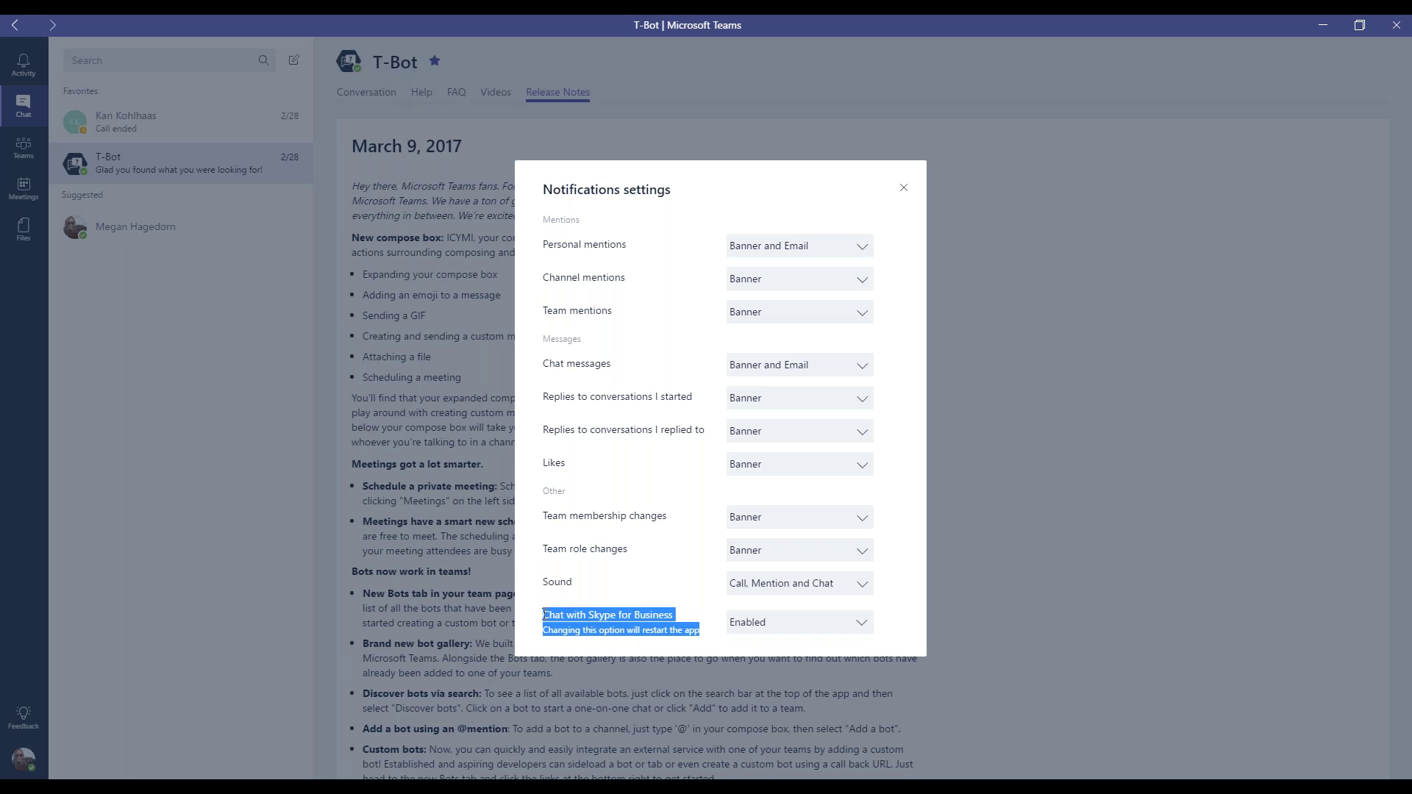
left_click(548, 615)
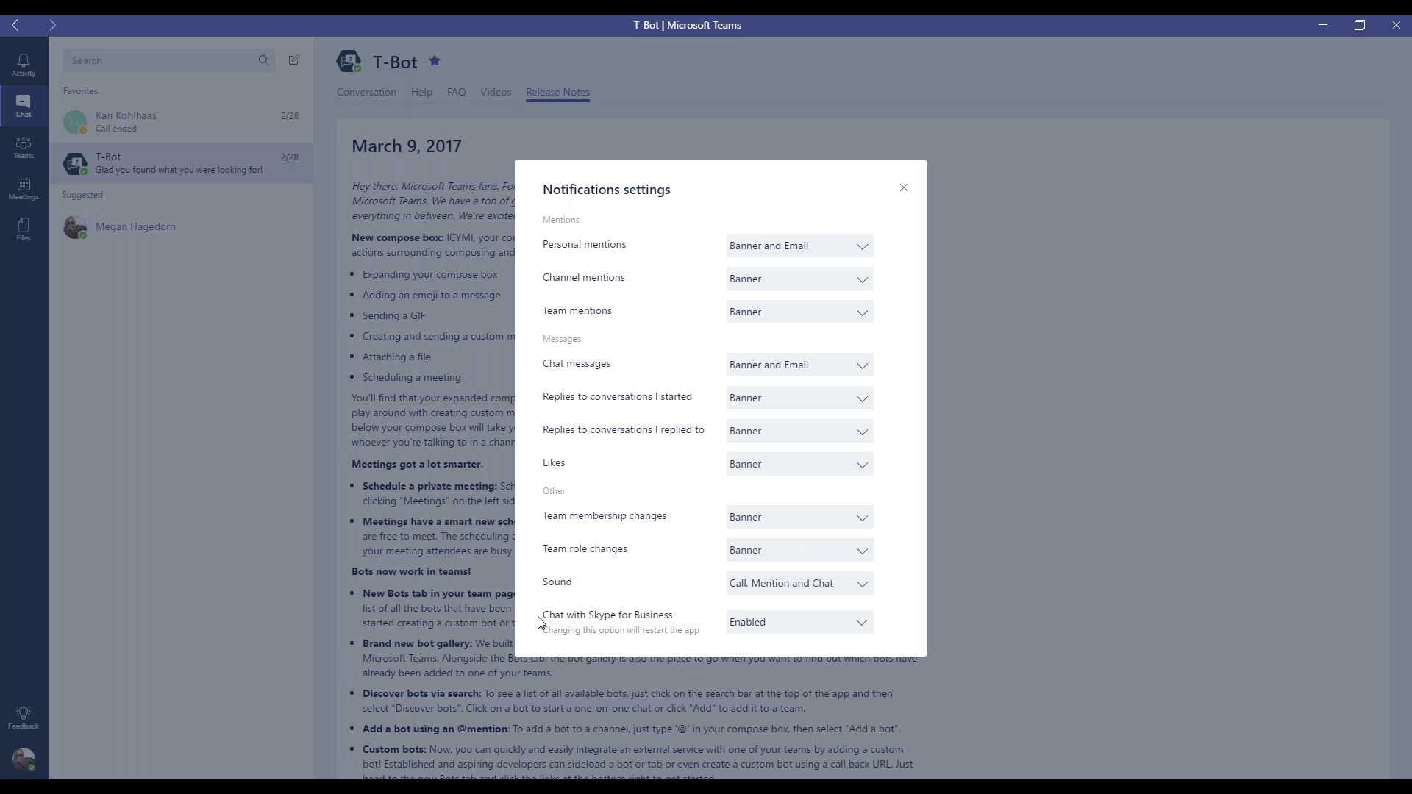
left_click_drag(544, 615, 700, 629)
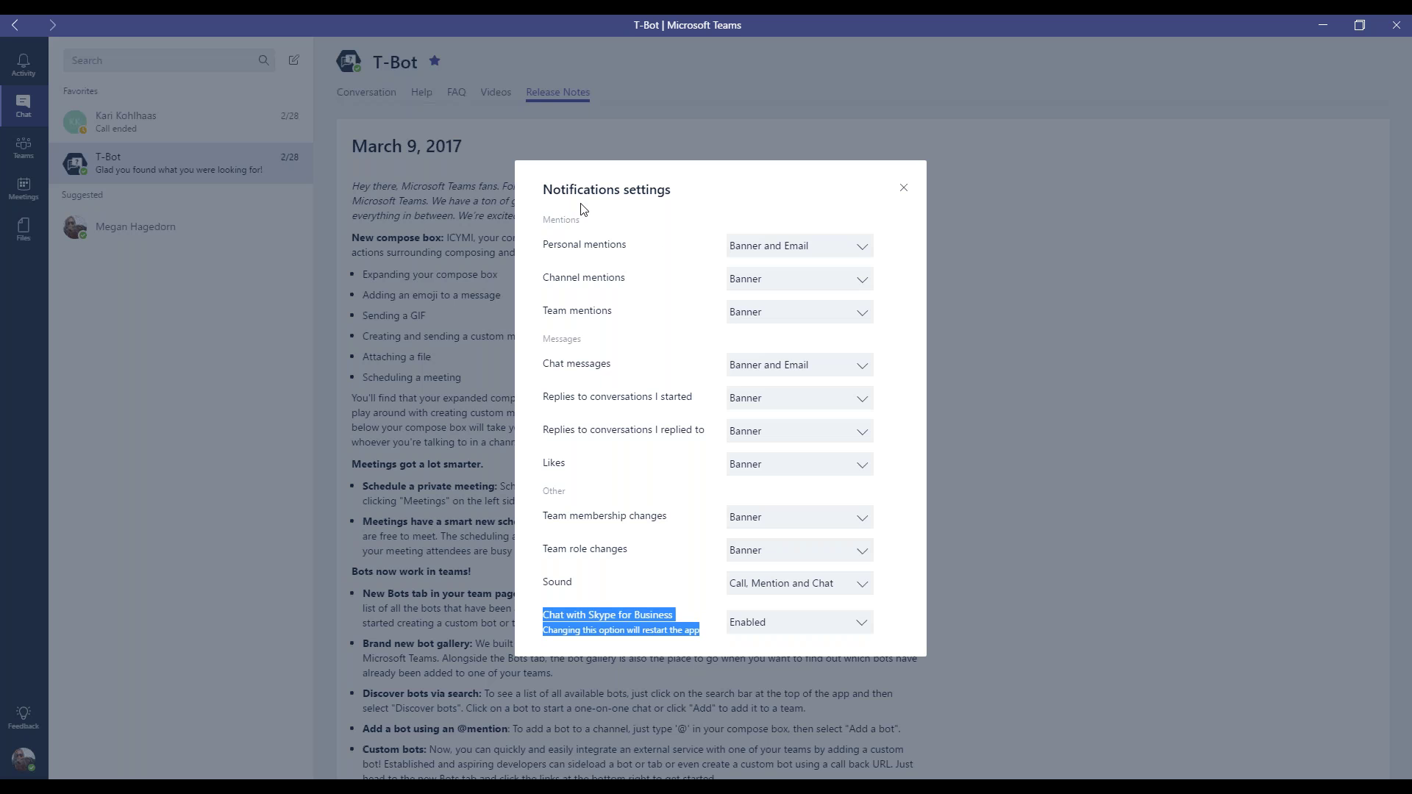
left_click(528, 625)
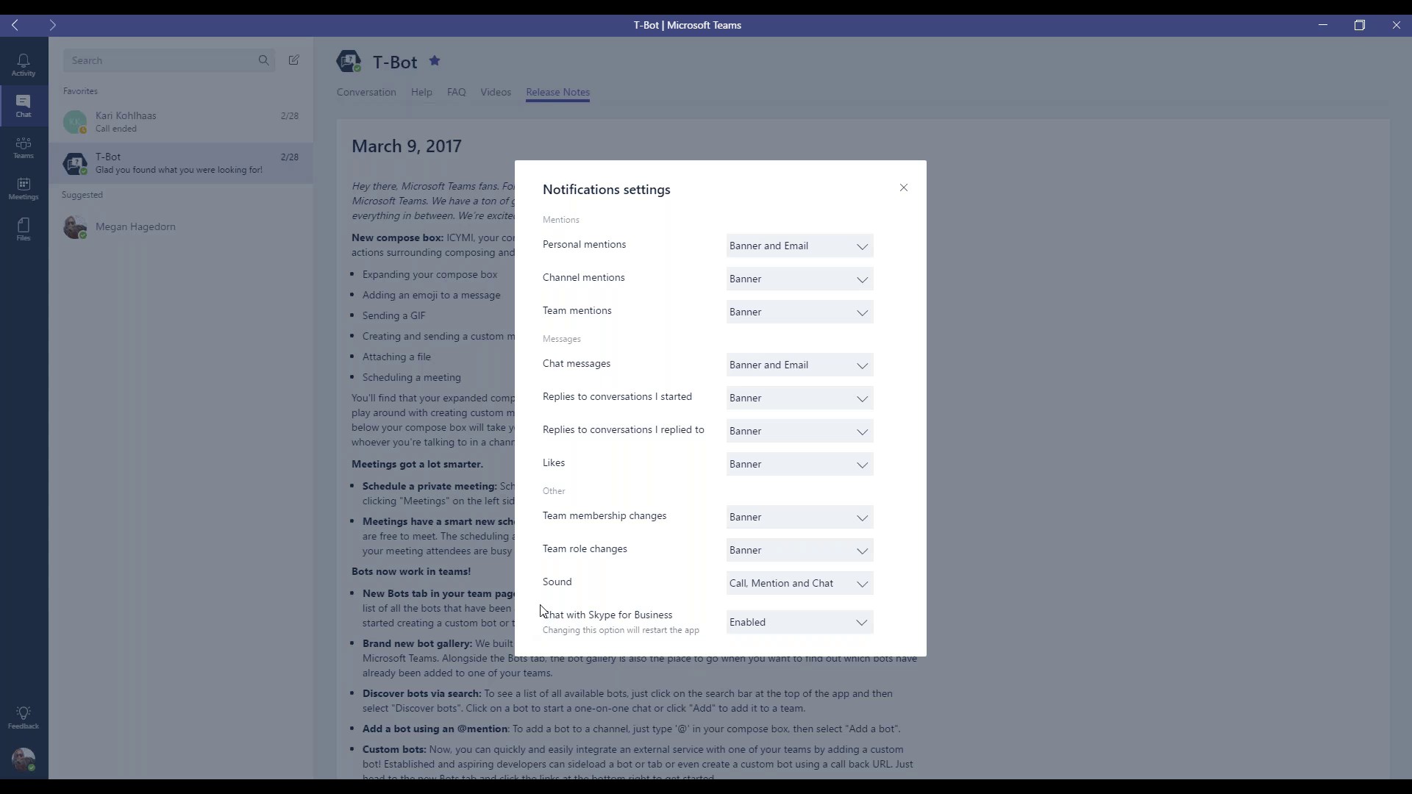
left_click_drag(539, 617, 700, 631)
left_click(633, 618)
Step: Examine the options for chat with Skype for Business without changing the setting, and close the notifications settings
left_click(801, 627)
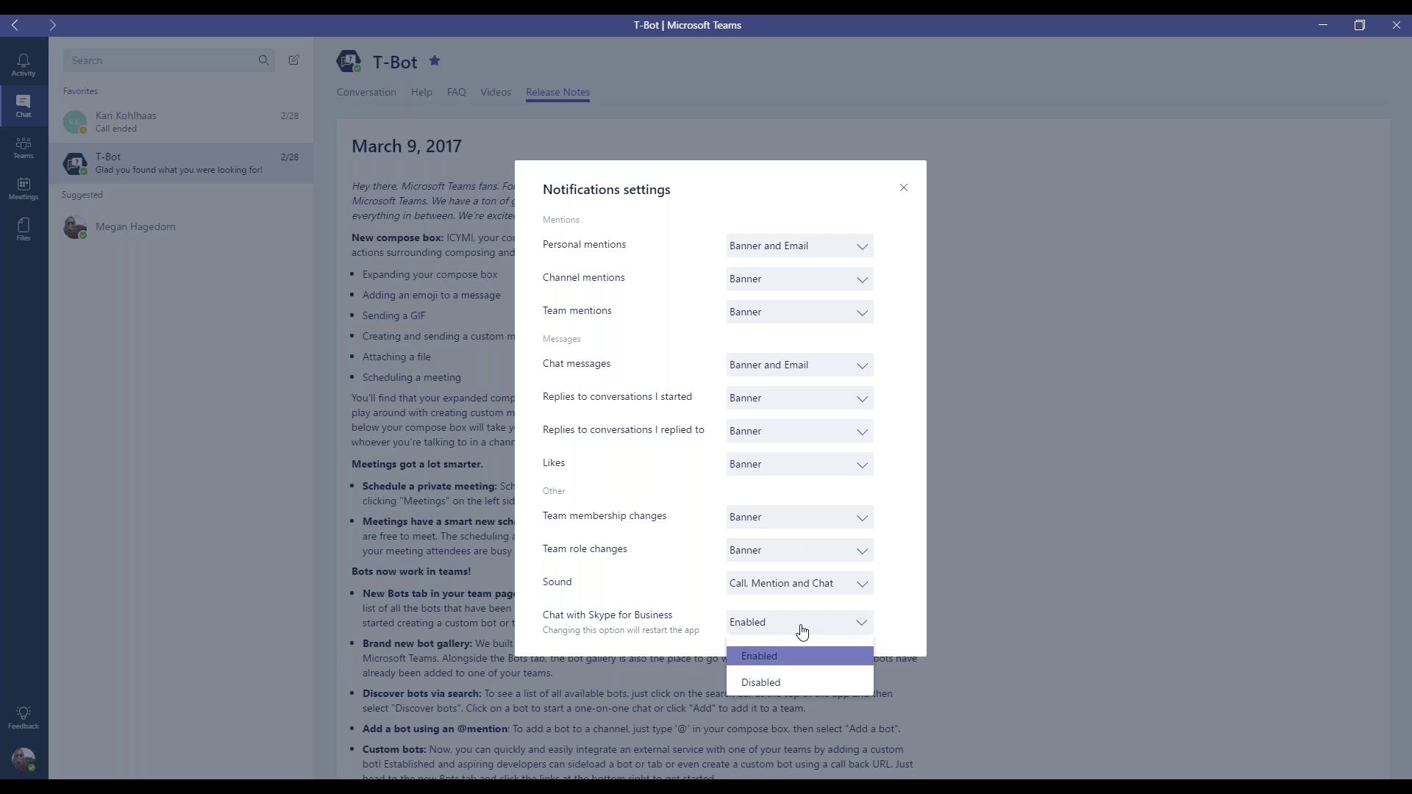
key("Down")
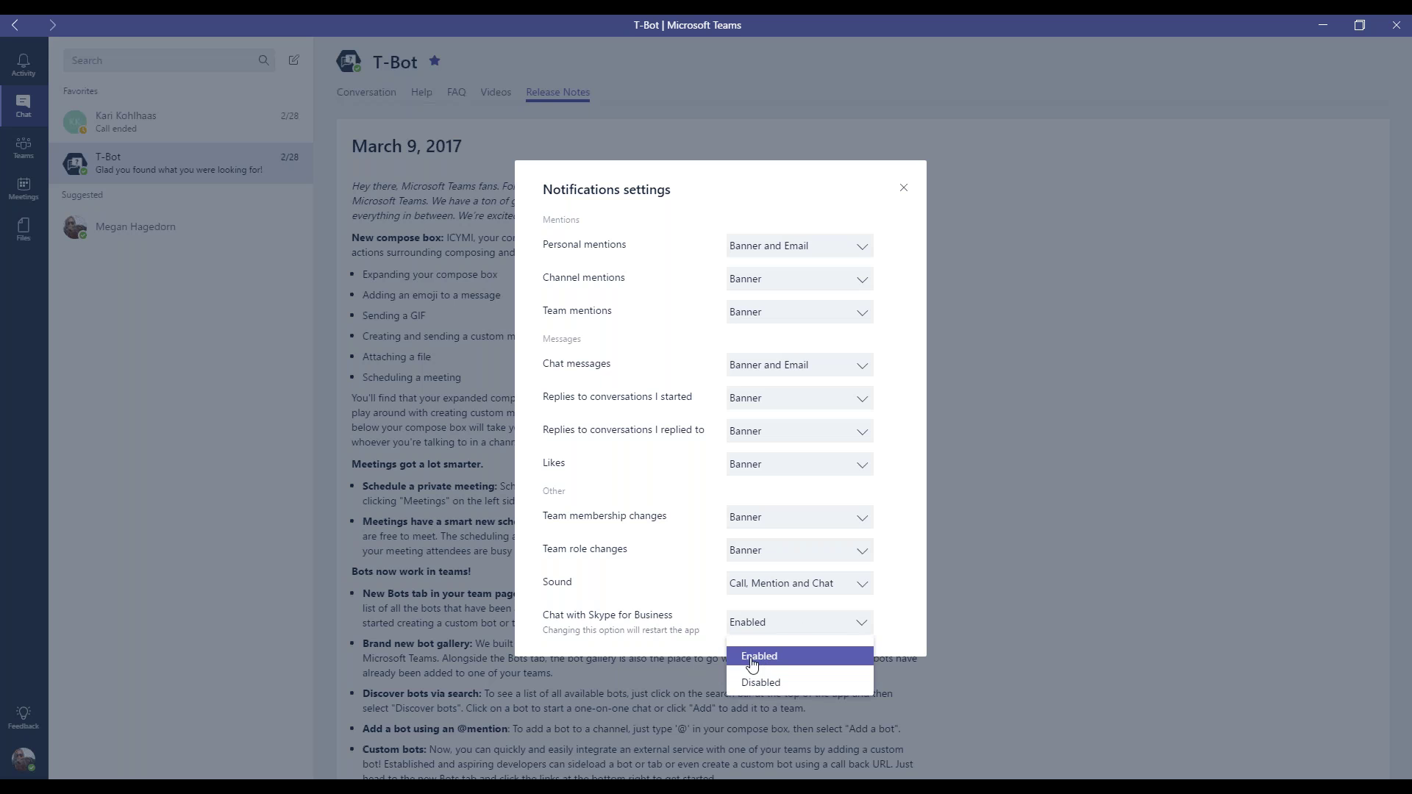
left_click(636, 631)
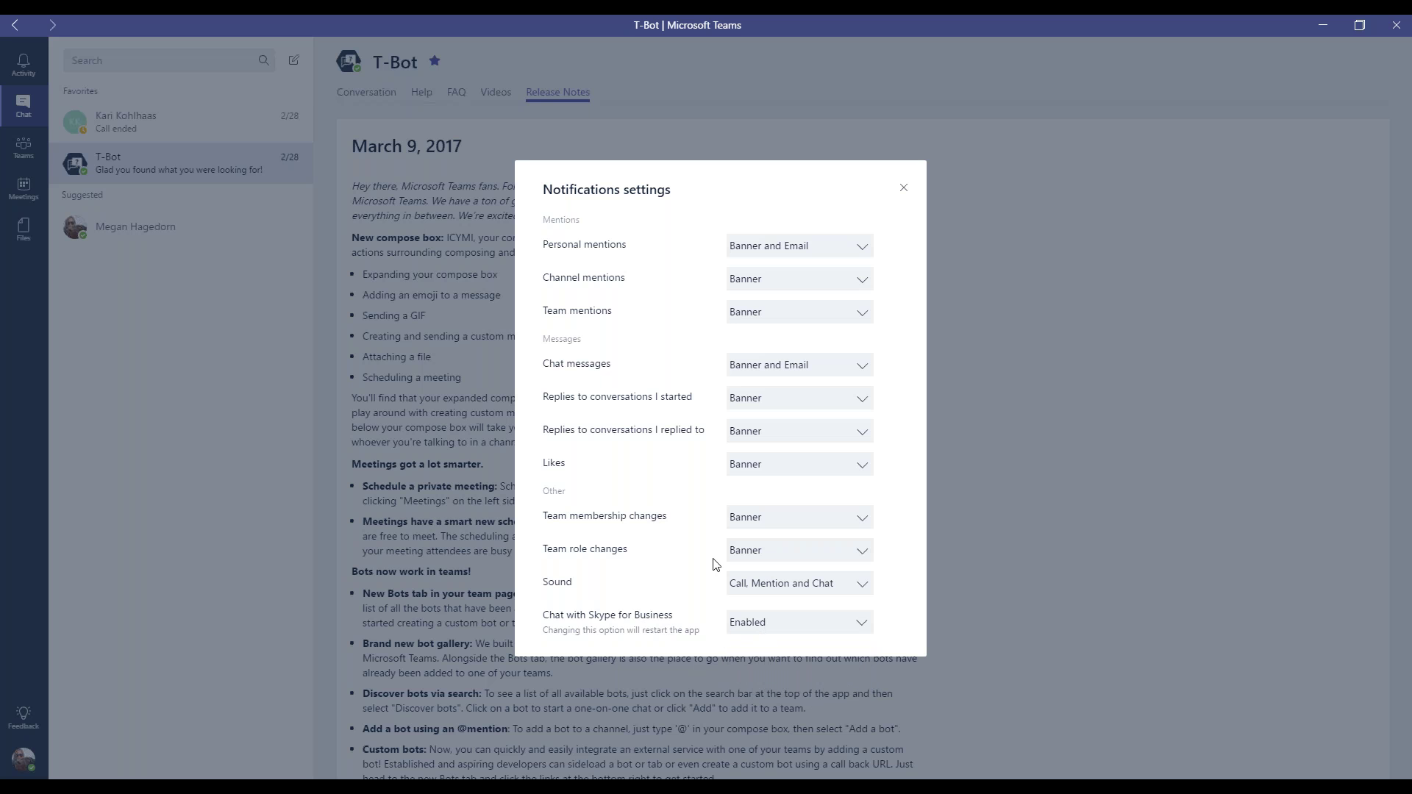
left_click(904, 189)
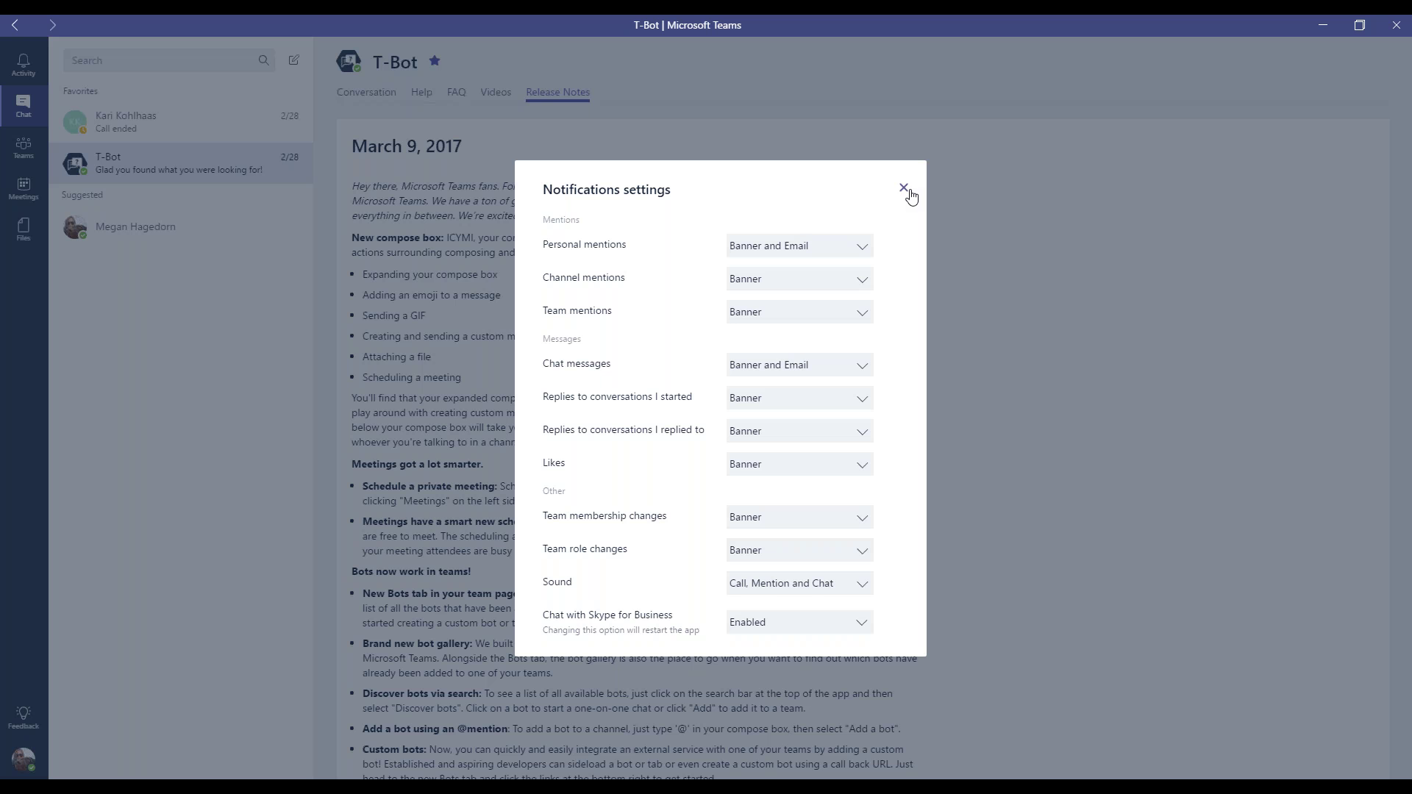